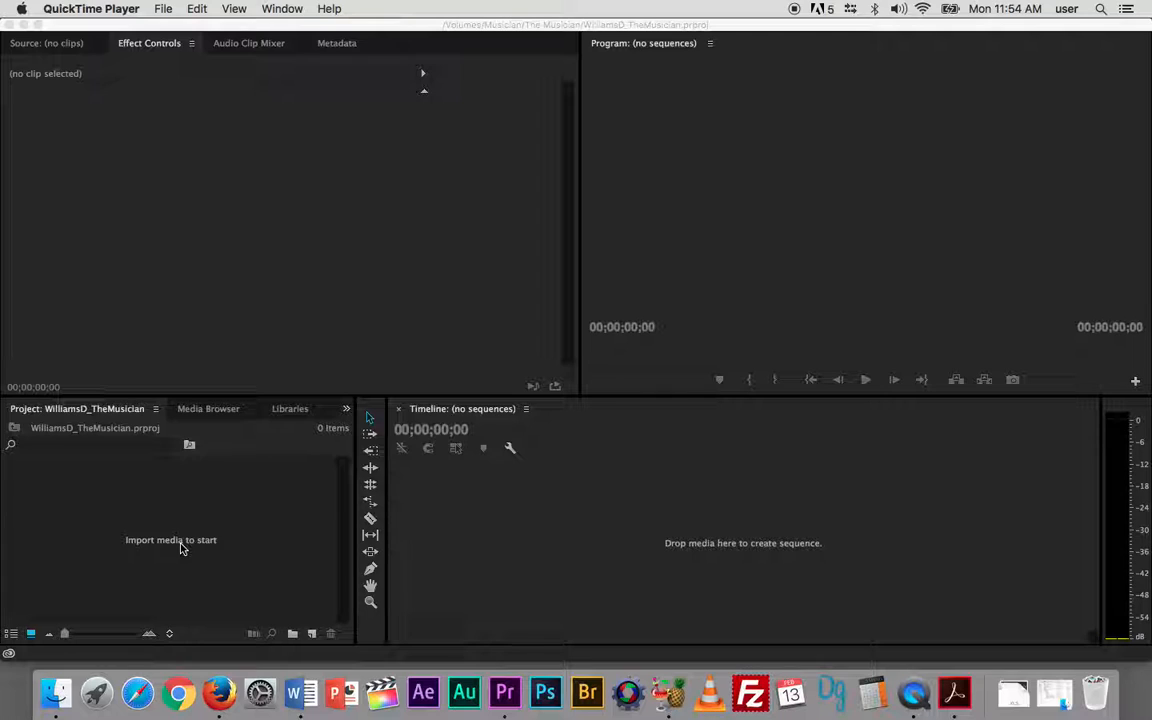
Switch the project window to the Assembly workspace
{"action": "left_click", "coordinate": [517, 546]}
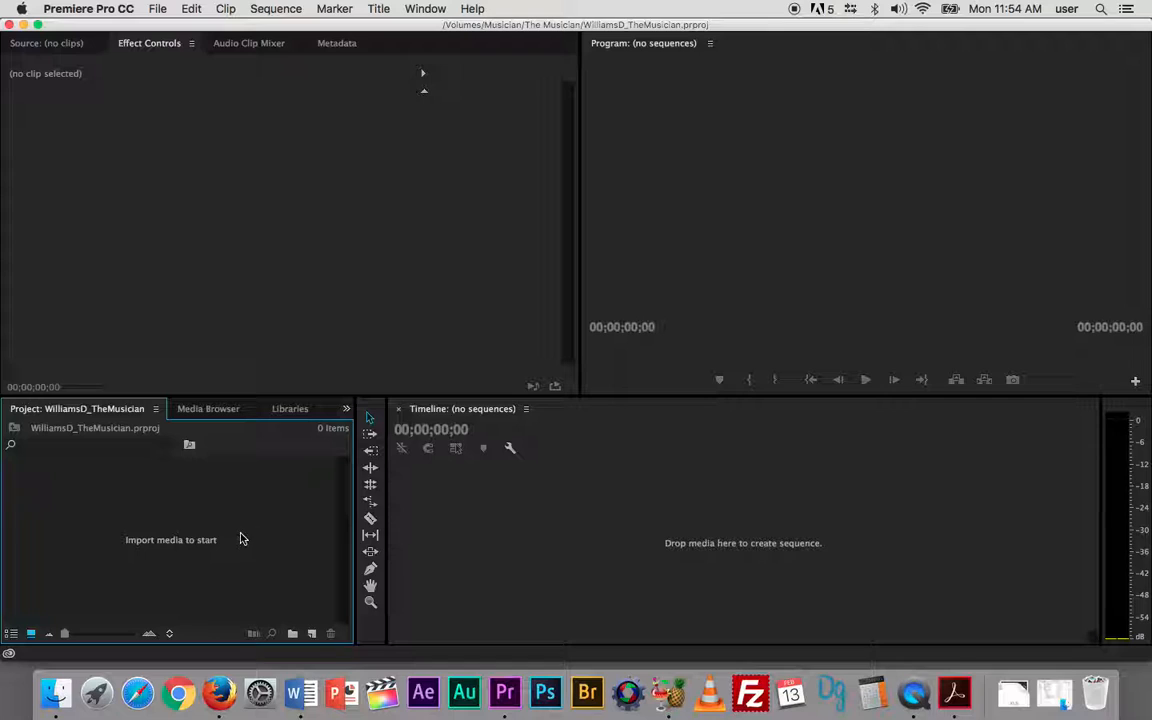
{"action": "left_click", "coordinate": [426, 9]}
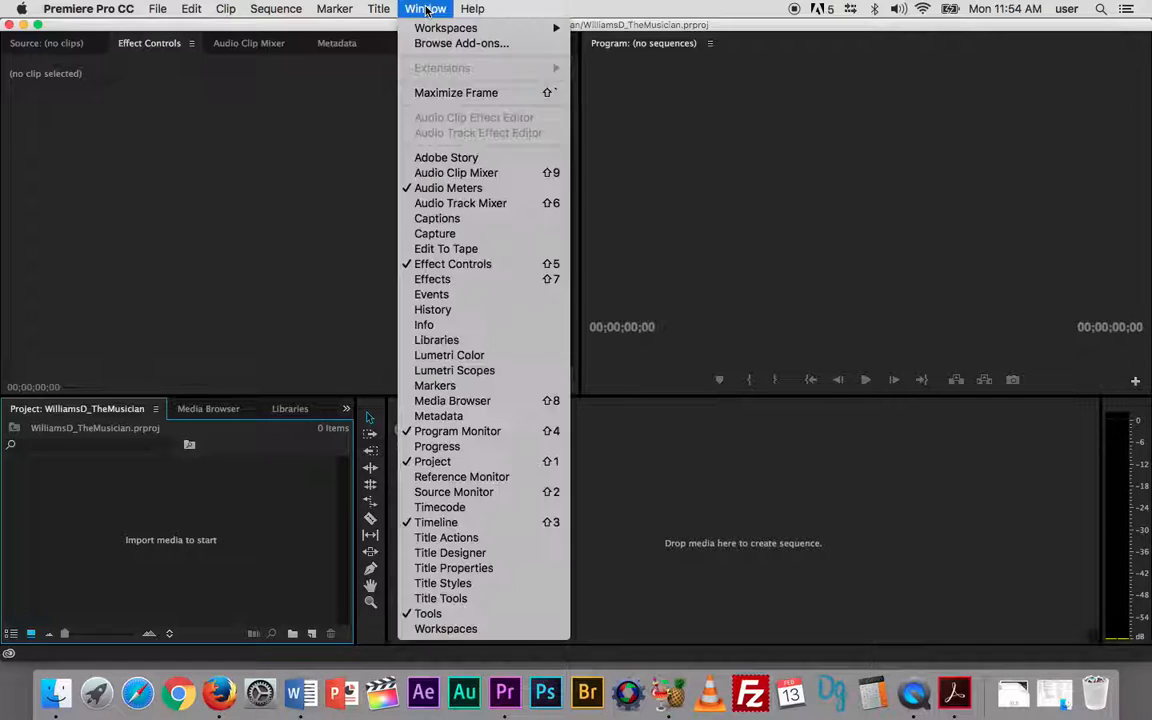
{"action": "mouse_move", "coordinate": [434, 30]}
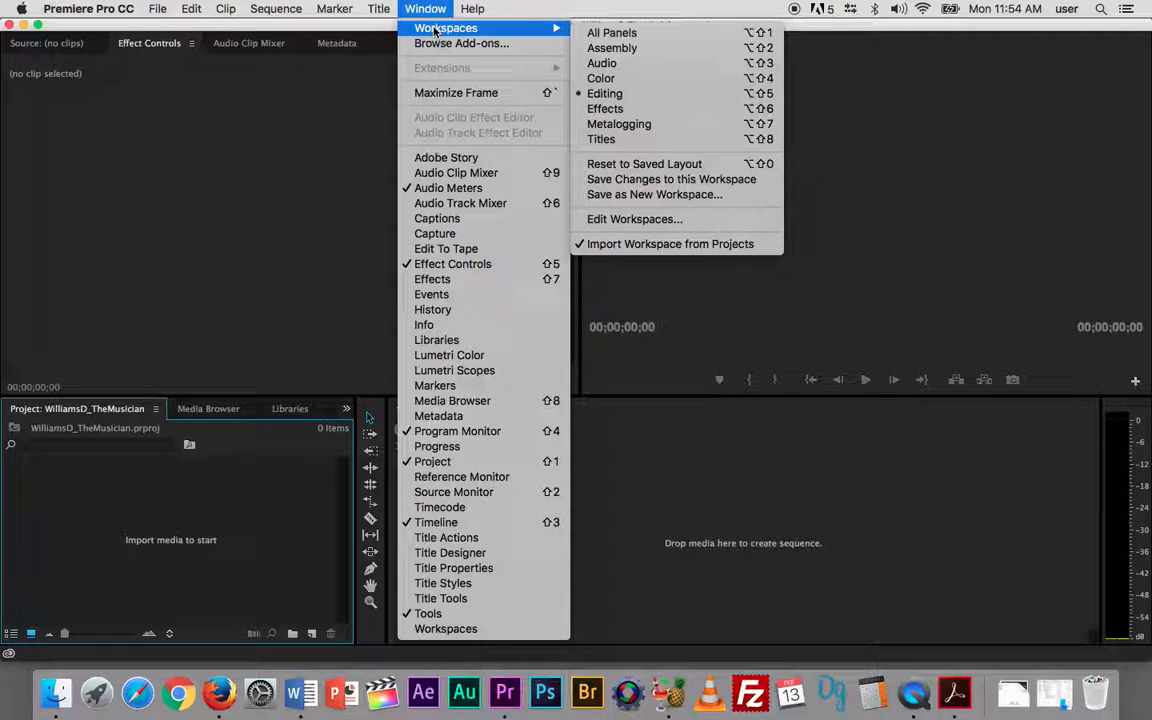
{"action": "left_click", "coordinate": [636, 49]}
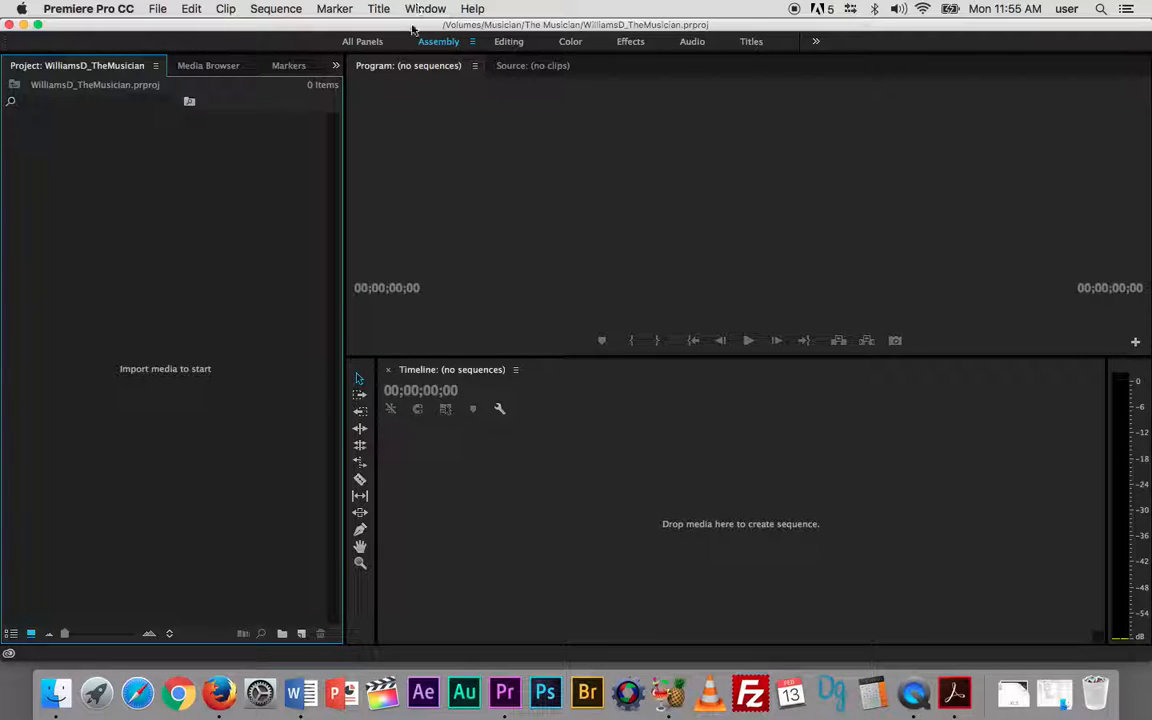
Enlarge the Project panel by shrinking the Program and Timeline panels, and maximize it briefly before restoring it
{"action": "left_click_drag", "start_coordinate": [344, 197], "coordinate": [810, 198]}
{"action": "left_click_drag", "start_coordinate": [874, 358], "coordinate": [860, 496]}
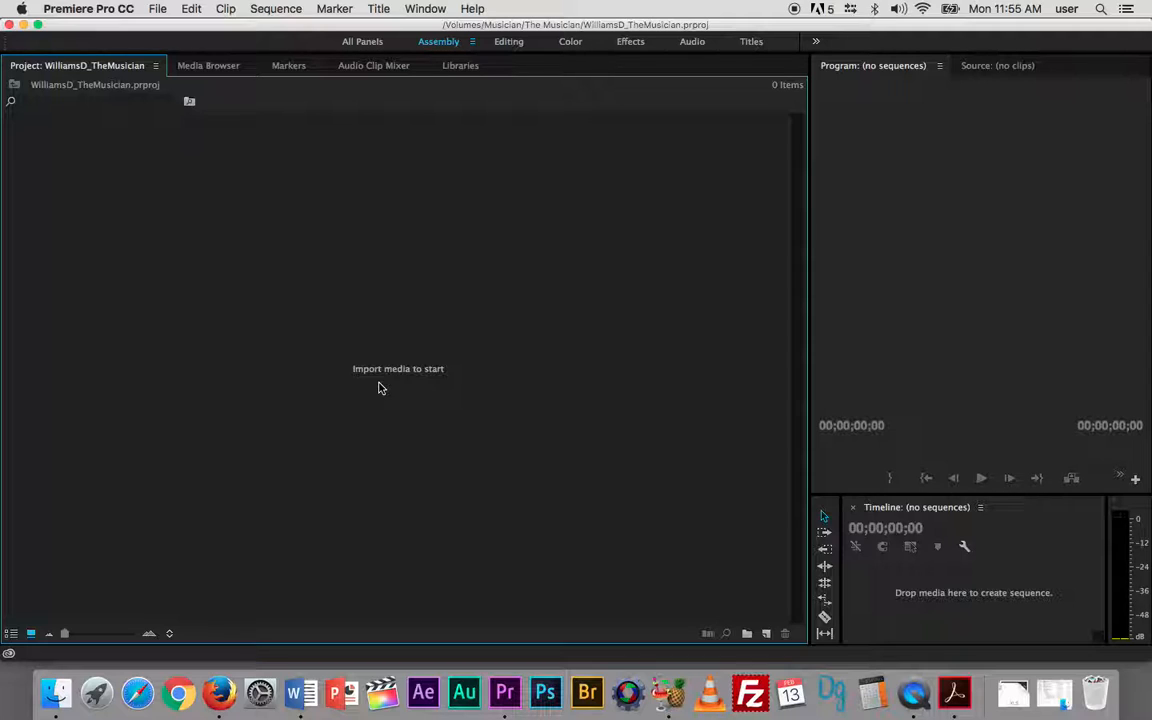
{"action": "key", "text": "grave"}
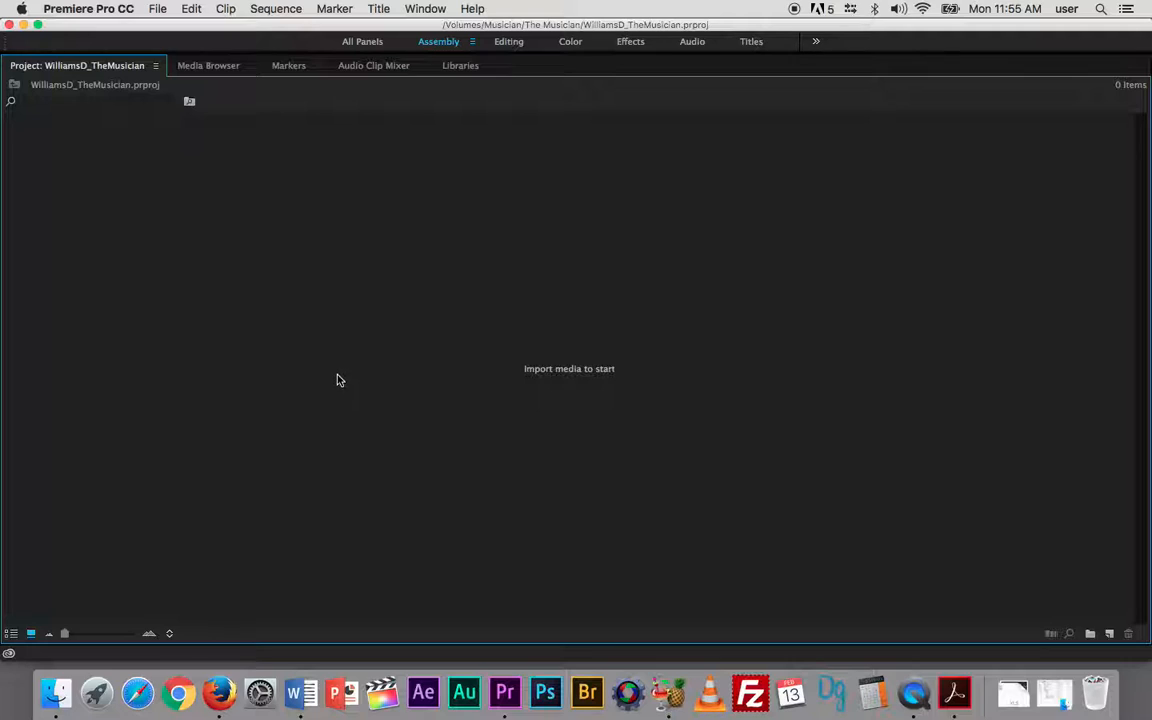
{"action": "key", "text": "grave"}
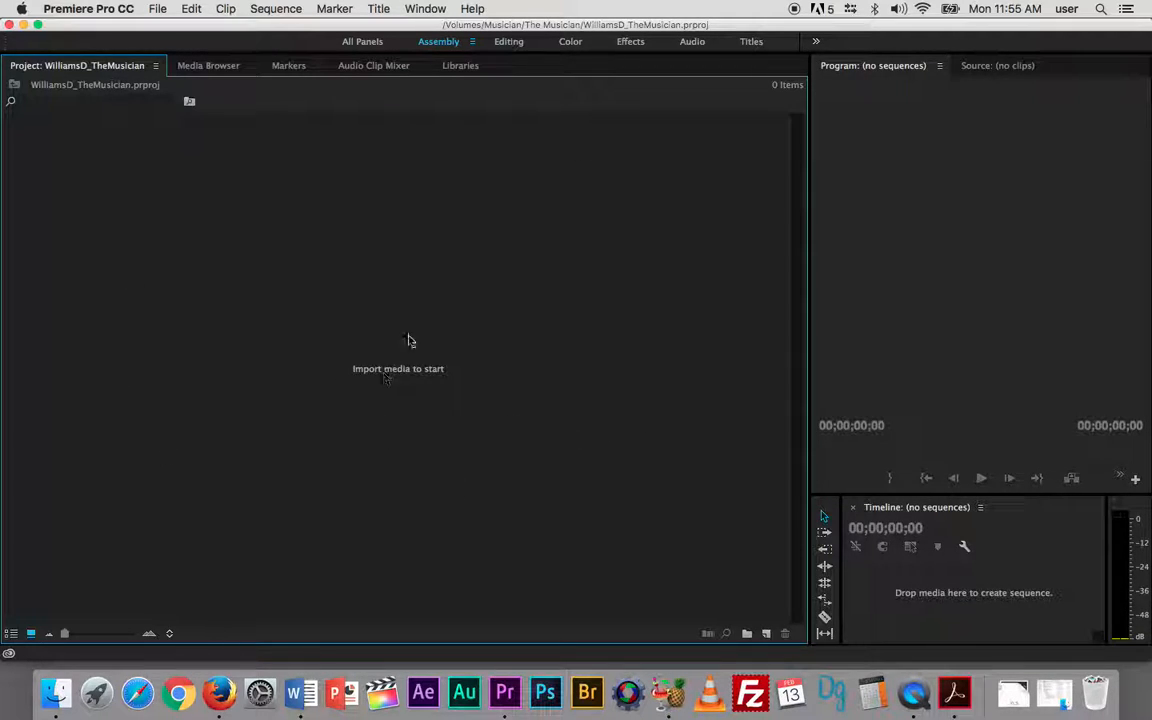
Reset the Assembly workspace to its saved layout and switch to the Editing workspace
{"action": "left_click", "coordinate": [423, 9]}
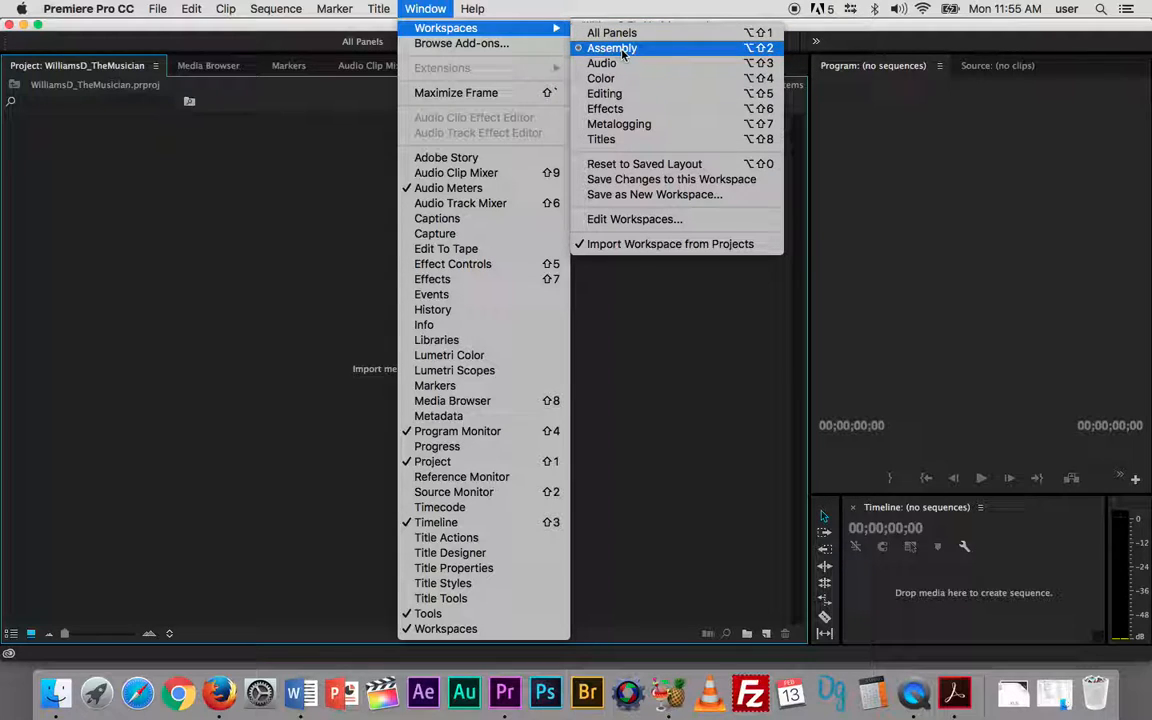
{"action": "left_click", "coordinate": [651, 166]}
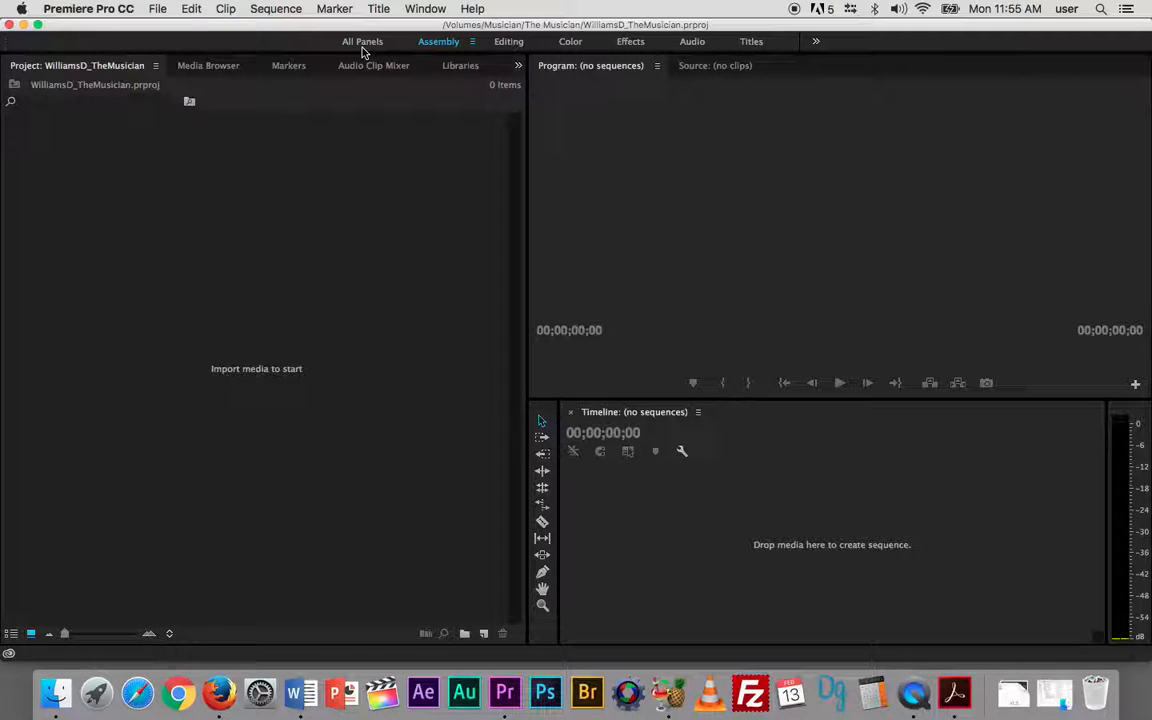
{"action": "left_click", "coordinate": [509, 43]}
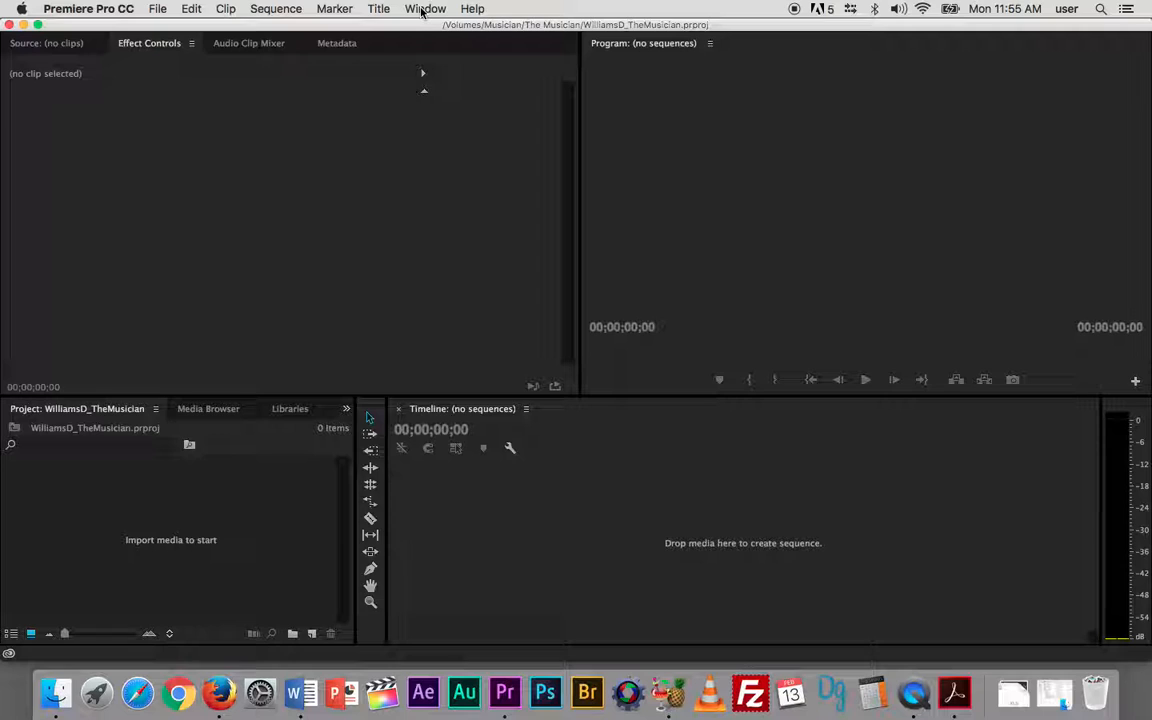
Rearrange the Editing workspace by shortening the upper panels and widening the Project and Tools panels
{"action": "left_click_drag", "start_coordinate": [591, 396], "coordinate": [588, 197]}
{"action": "left_click_drag", "start_coordinate": [385, 332], "coordinate": [727, 330]}
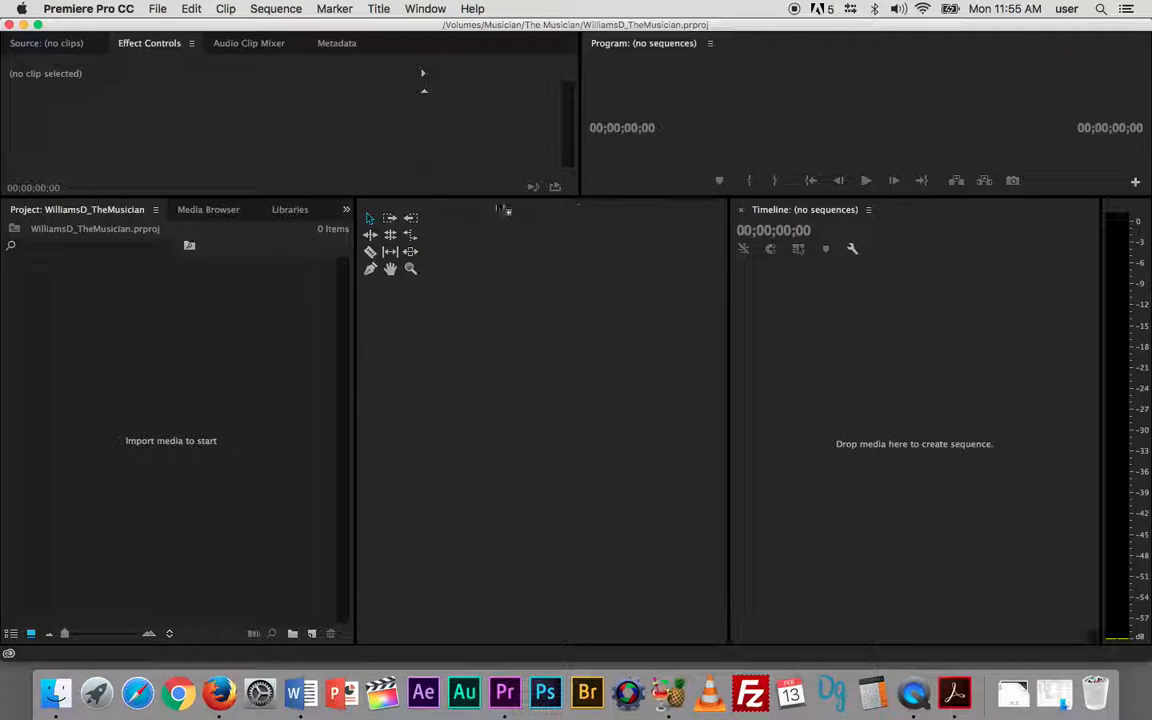
{"action": "left_click_drag", "start_coordinate": [355, 288], "coordinate": [619, 290]}
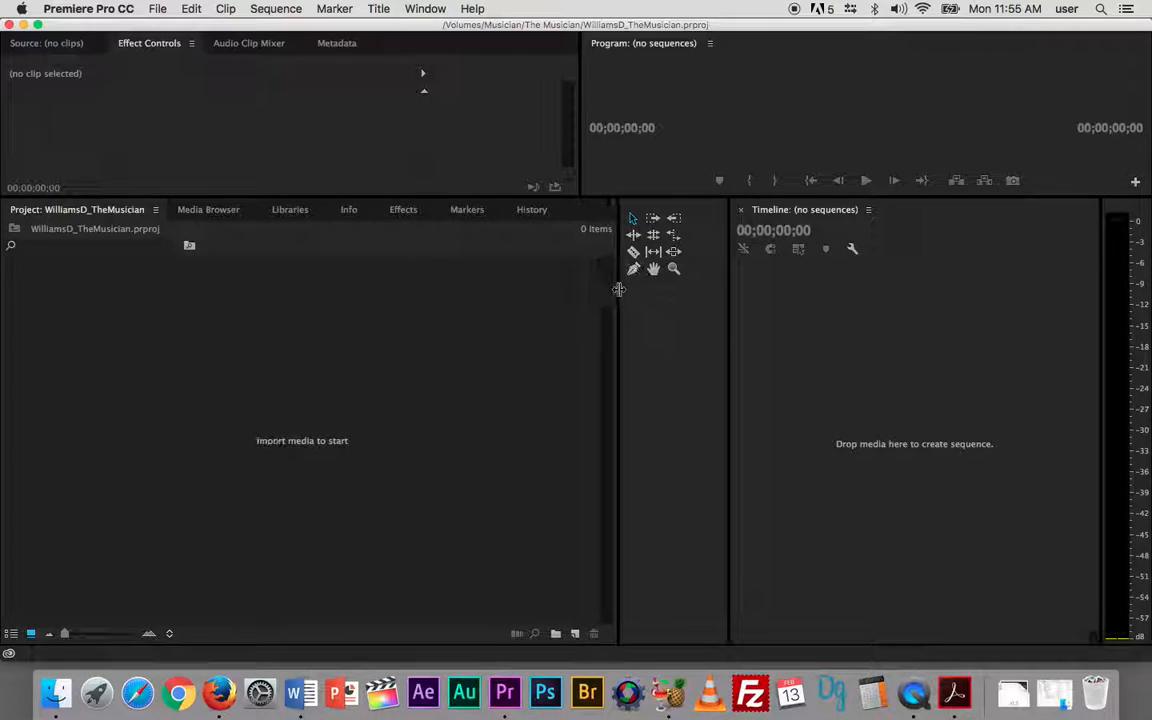
Reset the Editing workspace to its saved layout
{"action": "left_click", "coordinate": [424, 8]}
{"action": "mouse_move", "coordinate": [470, 28]}
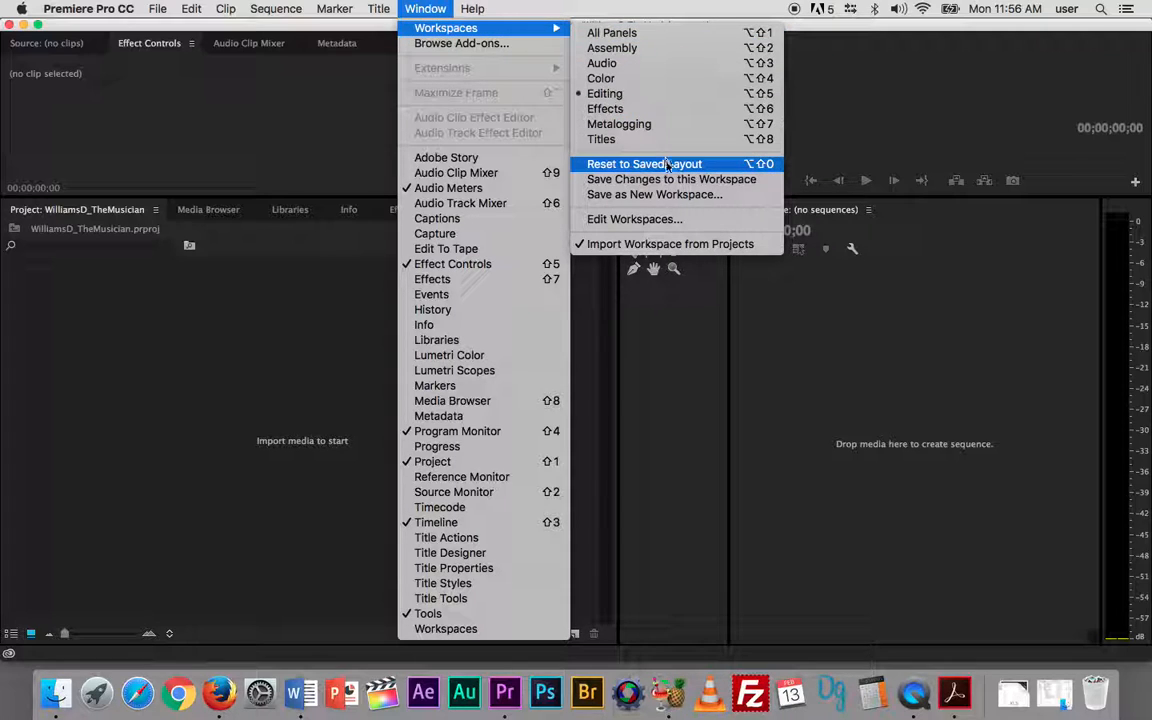
{"action": "left_click", "coordinate": [729, 164]}
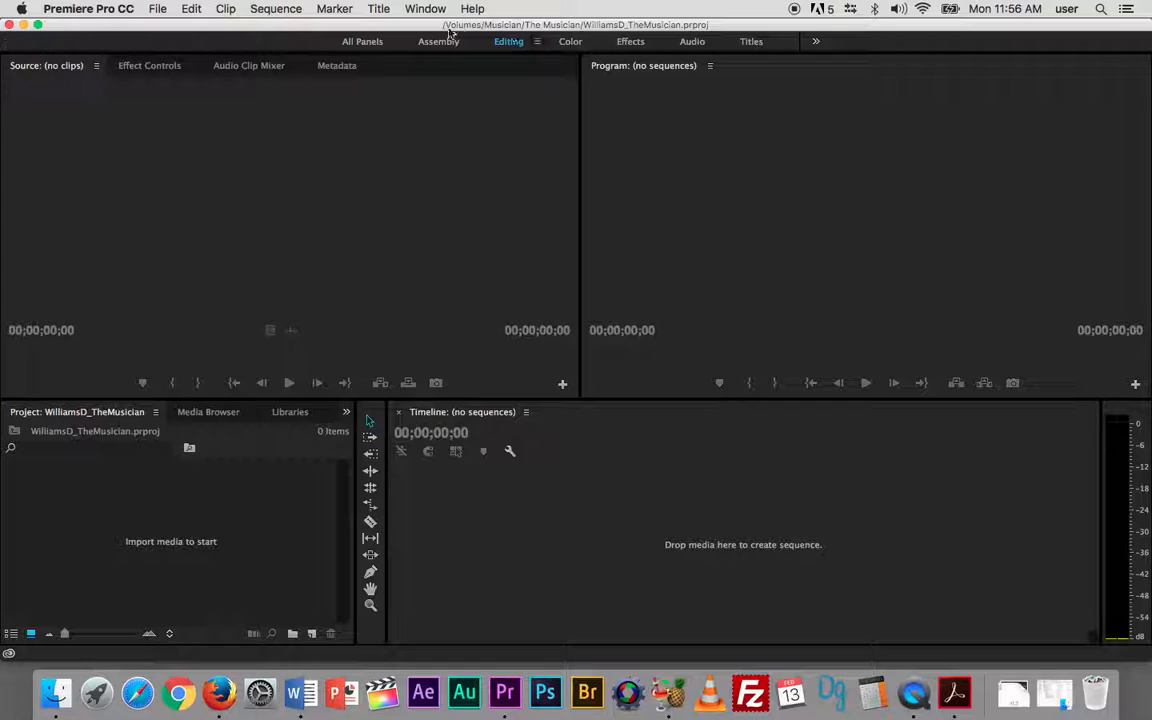
Look through the Titles, Effects, Audio and Color workspaces, and return to Editing
{"action": "left_click", "coordinate": [751, 42]}
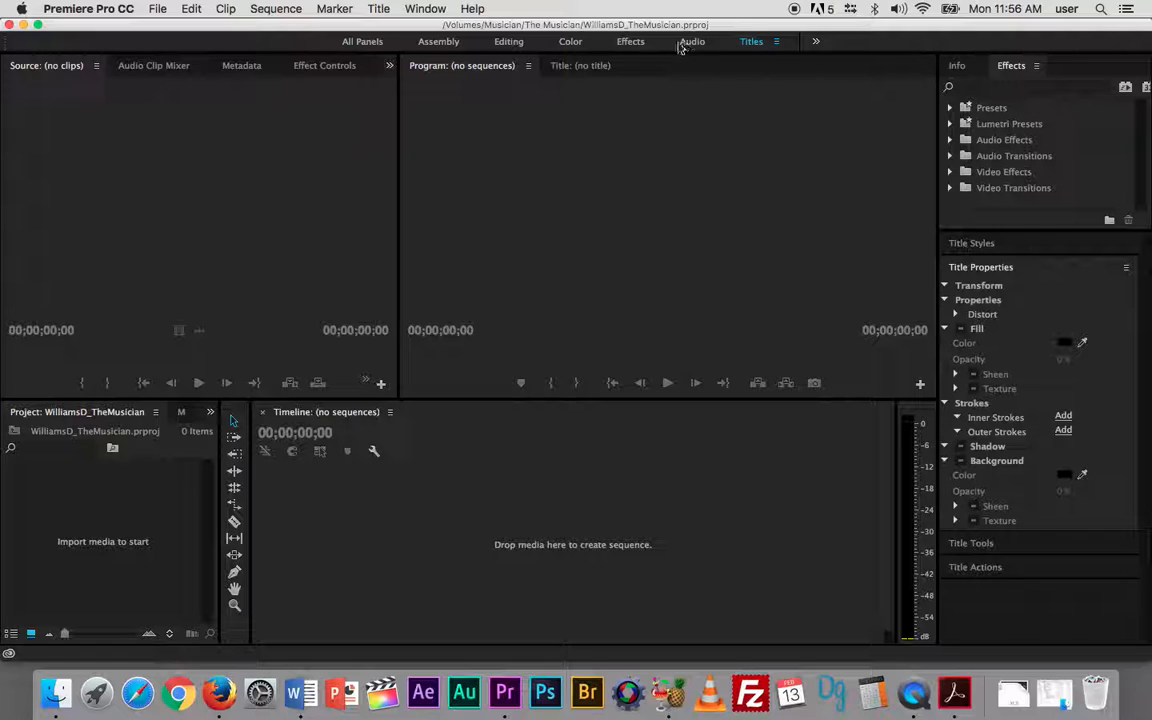
{"action": "left_click", "coordinate": [630, 42]}
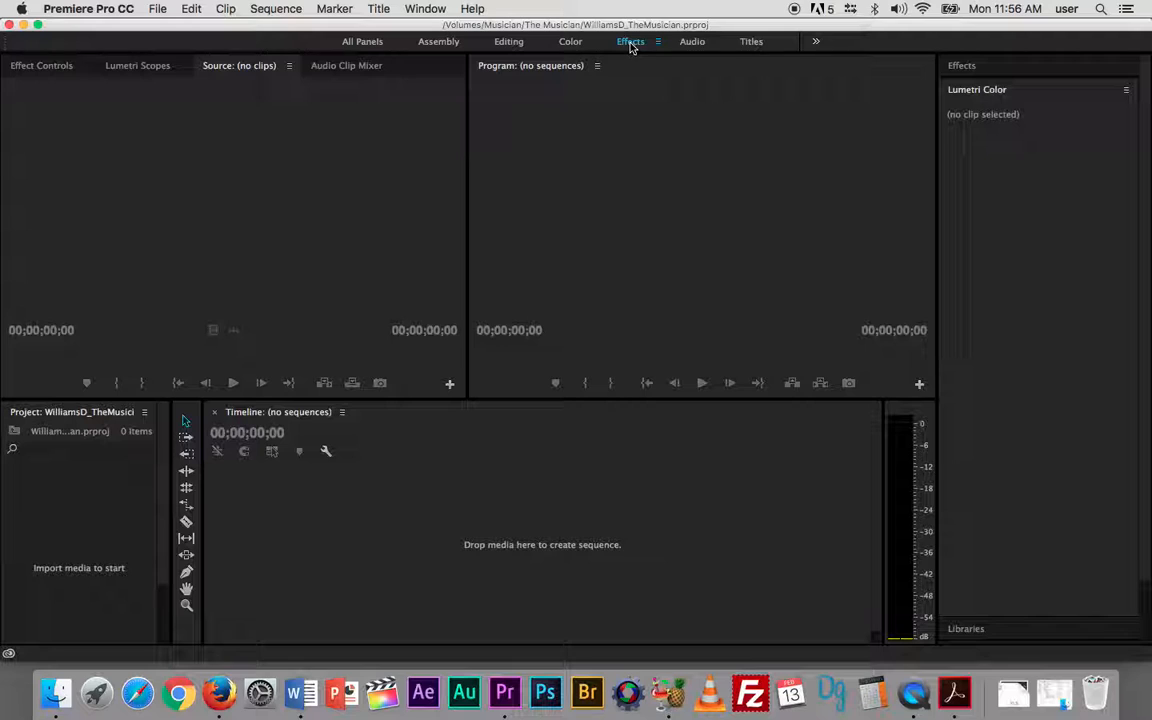
{"action": "left_click", "coordinate": [690, 42]}
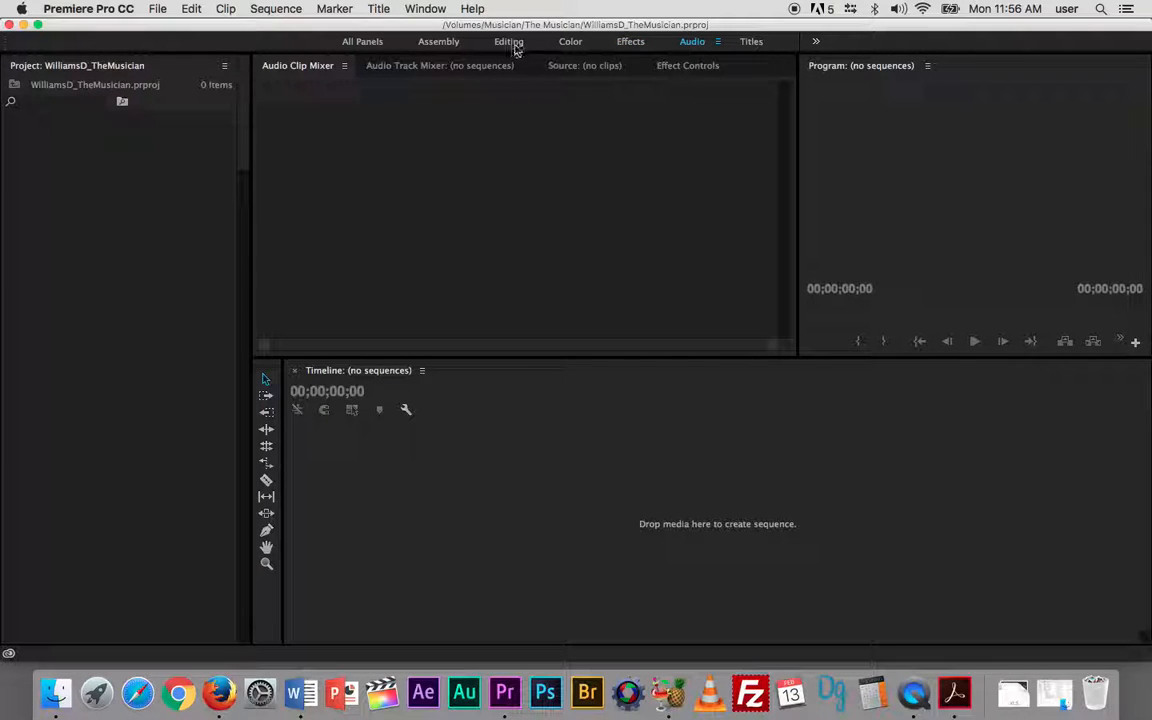
{"action": "left_click", "coordinate": [571, 42]}
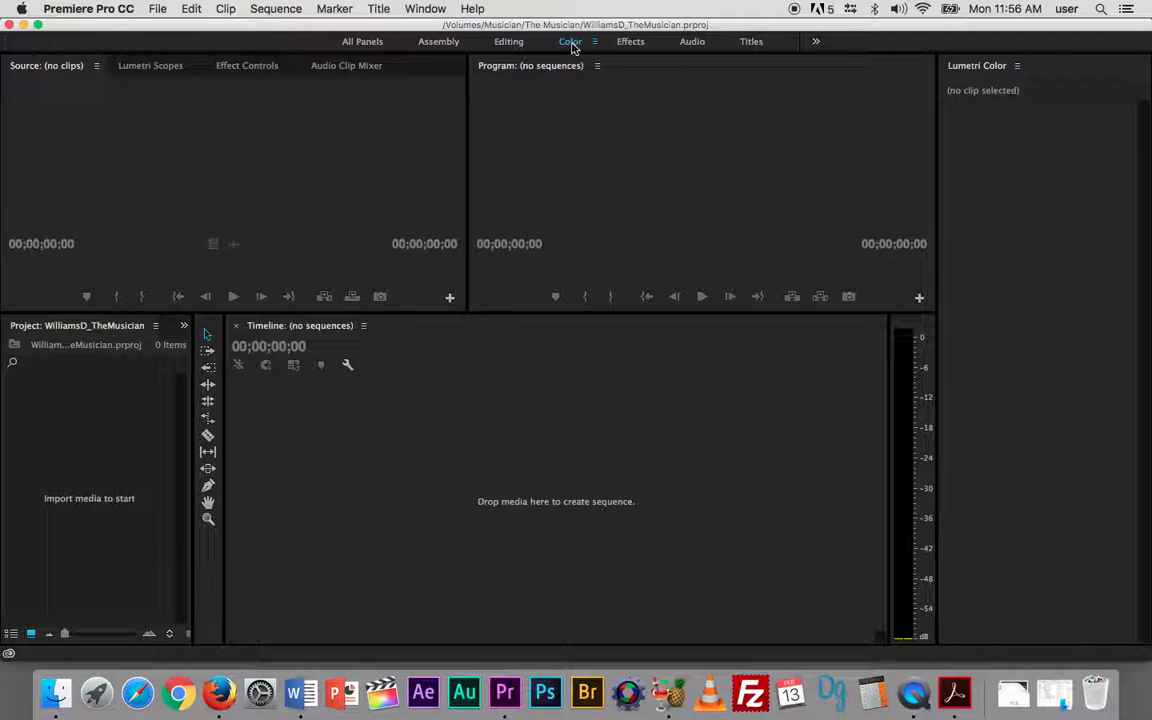
{"action": "left_click", "coordinate": [508, 42]}
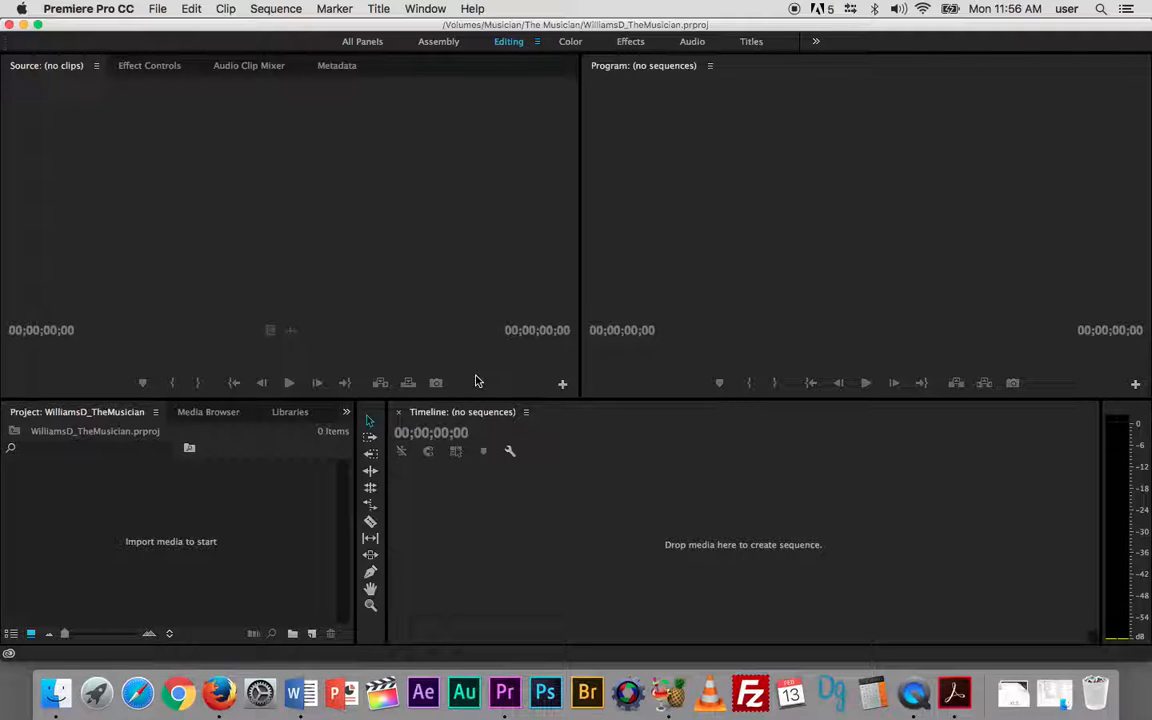
Switch to the Assembly workspace and narrow the Project panel to give the Program monitor more room
{"action": "left_click", "coordinate": [428, 44]}
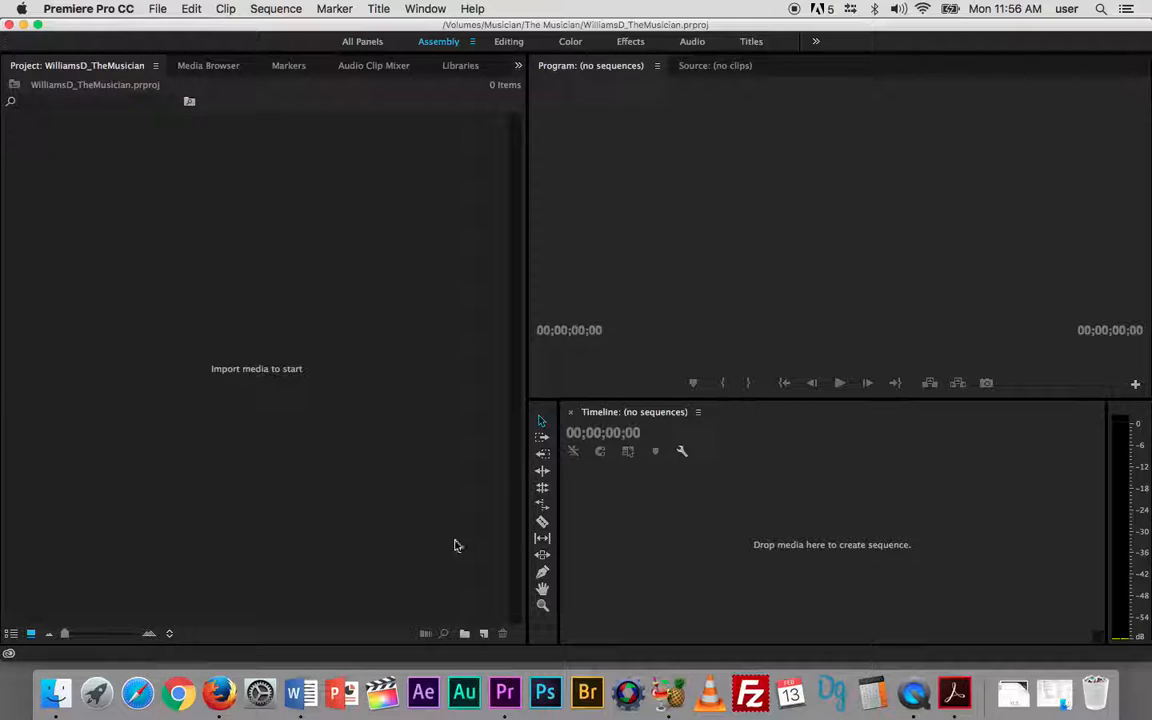
{"action": "left_click_drag", "start_coordinate": [527, 327], "coordinate": [348, 322]}
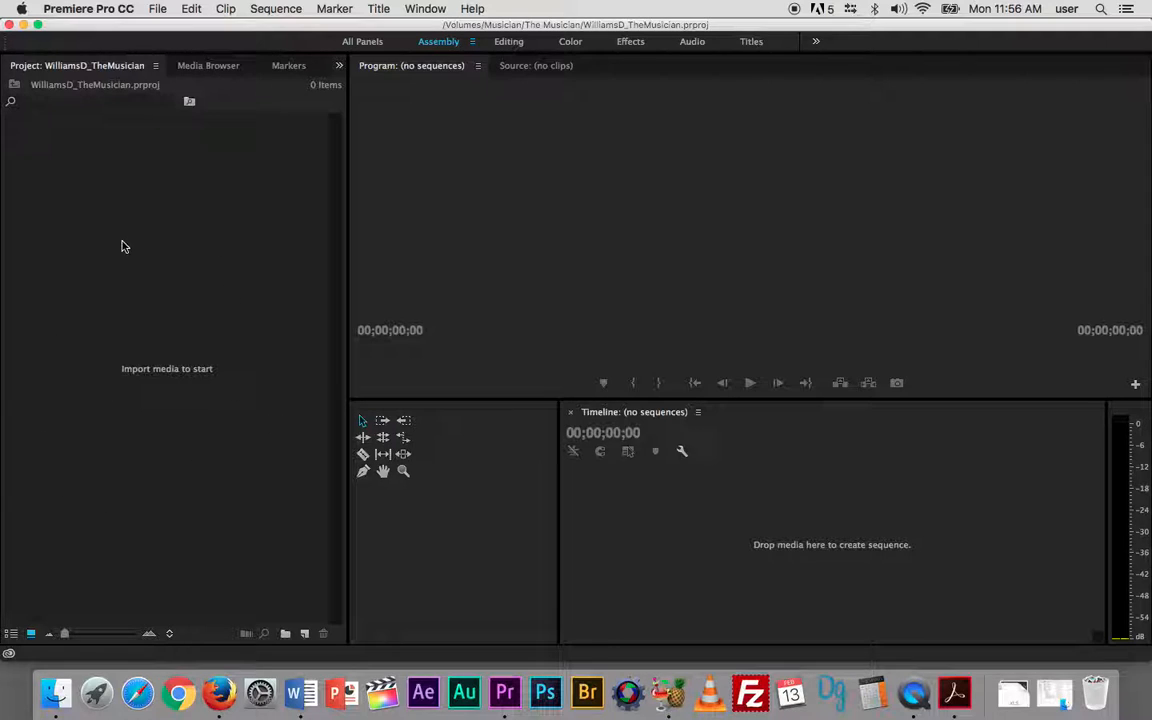
Import the A-Roll folder from The Musician folder on the Musician drive into the project
{"action": "double_click", "coordinate": [147, 413]}
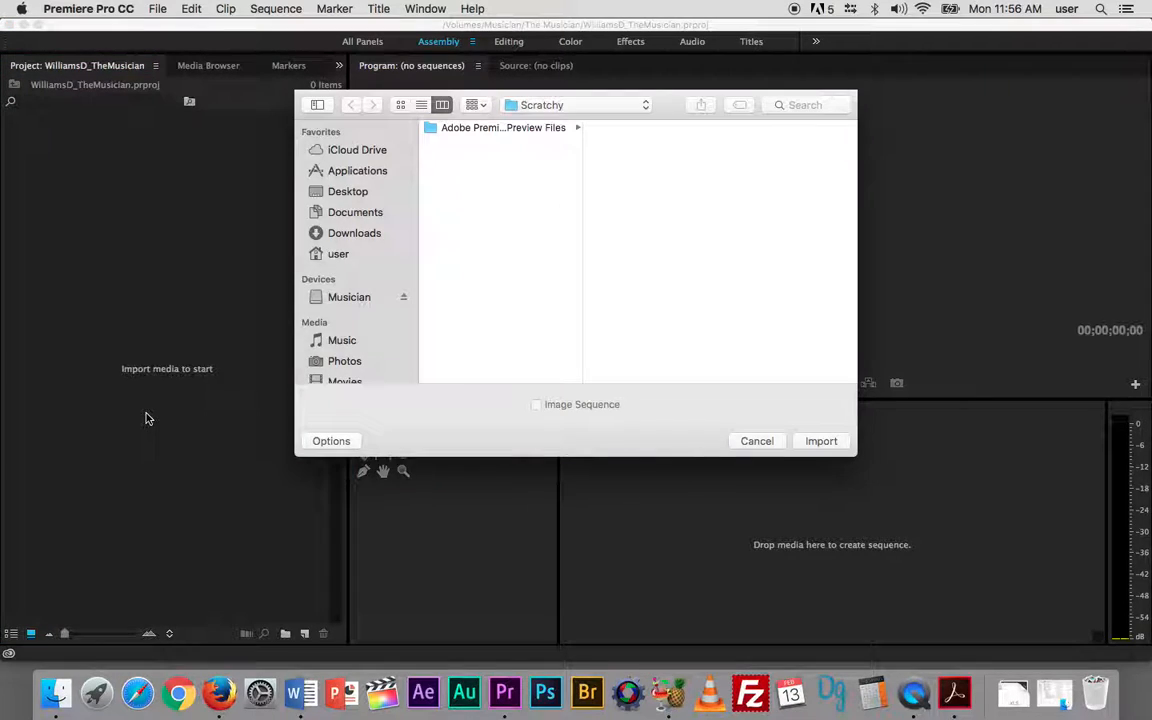
{"action": "left_click", "coordinate": [320, 296]}
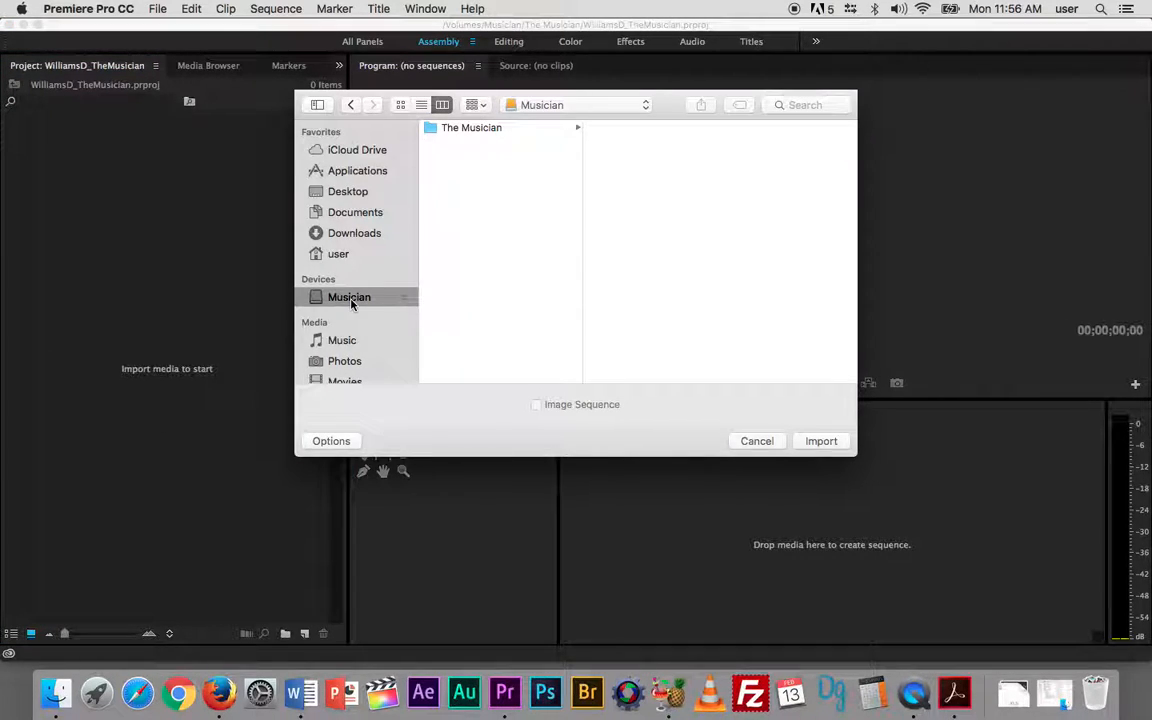
{"action": "left_click", "coordinate": [476, 129]}
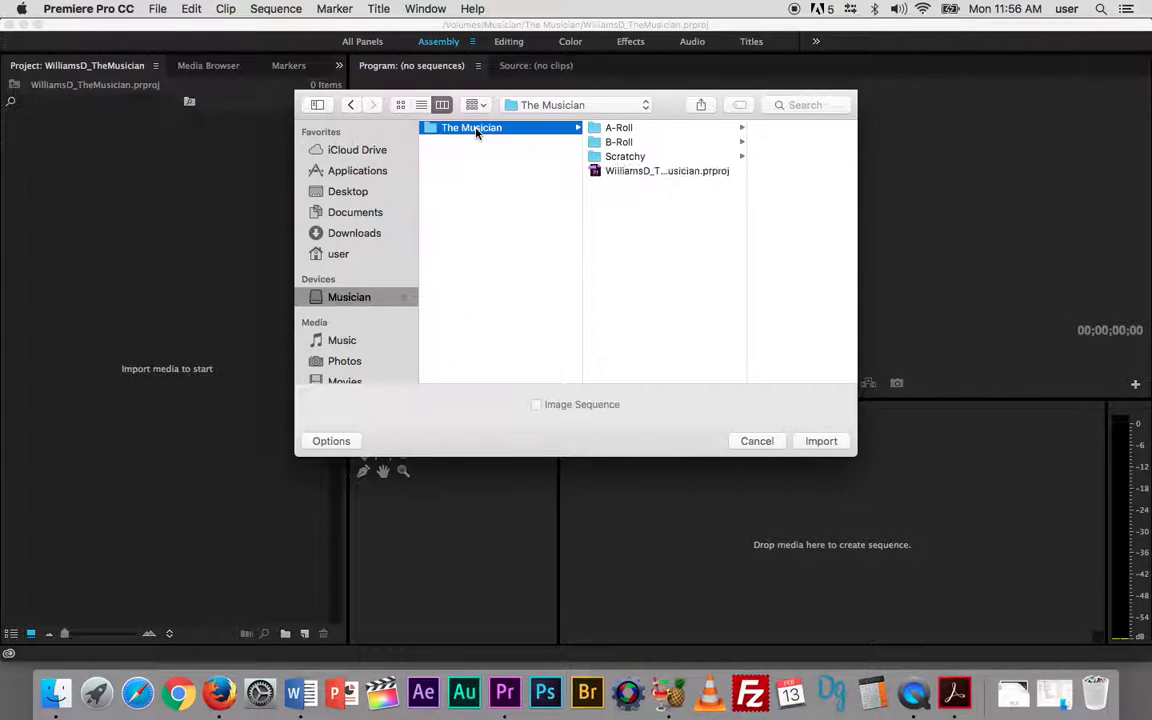
{"action": "left_click", "coordinate": [620, 130]}
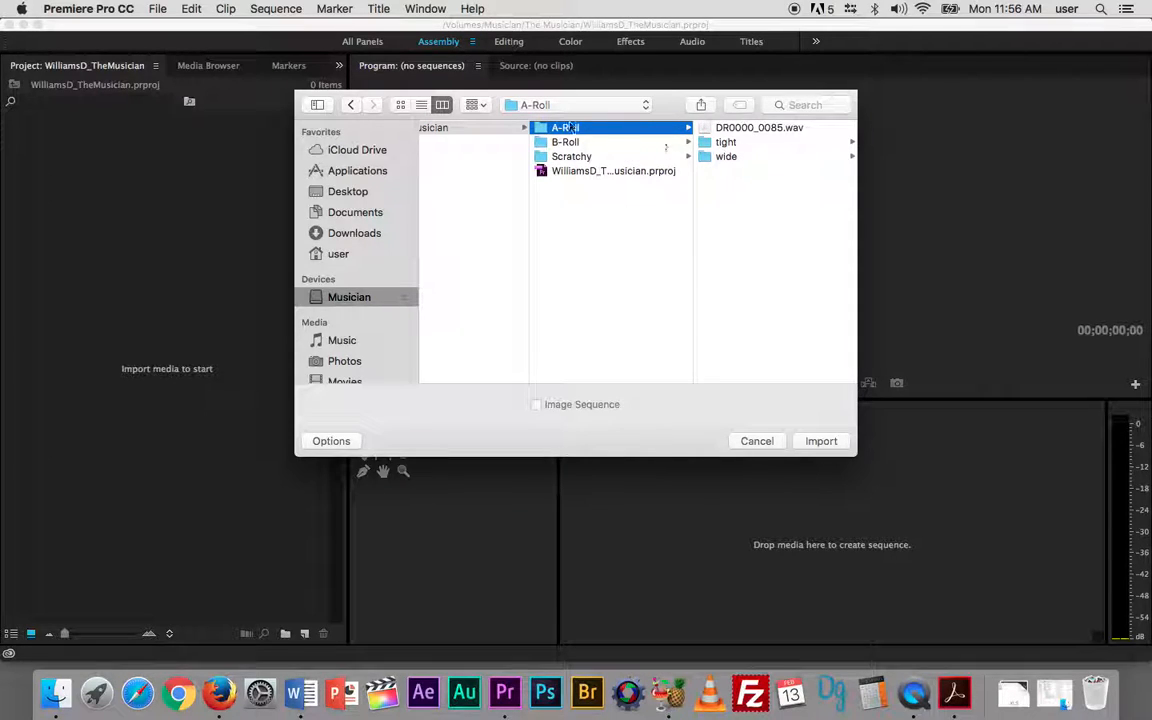
{"action": "left_click", "coordinate": [822, 442]}
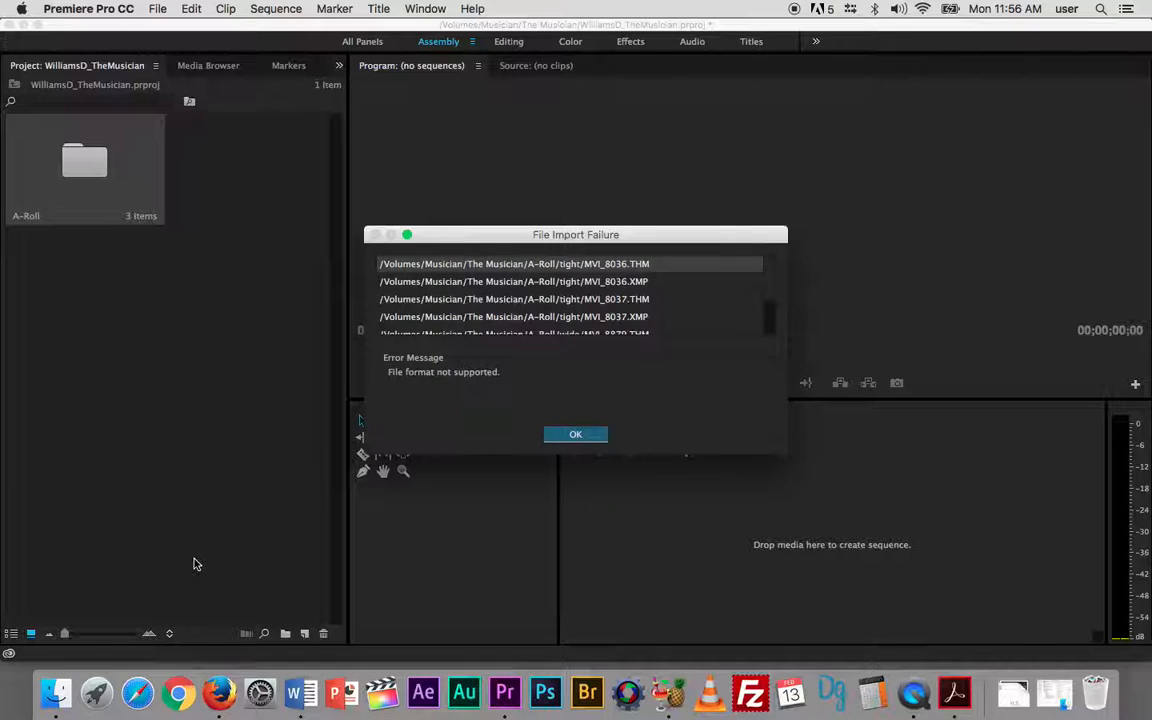
Review the files listed in the import failure report and dismiss it
{"action": "scroll", "coordinate": [659, 297], "scroll_direction": "down", "scroll_amount": 3}
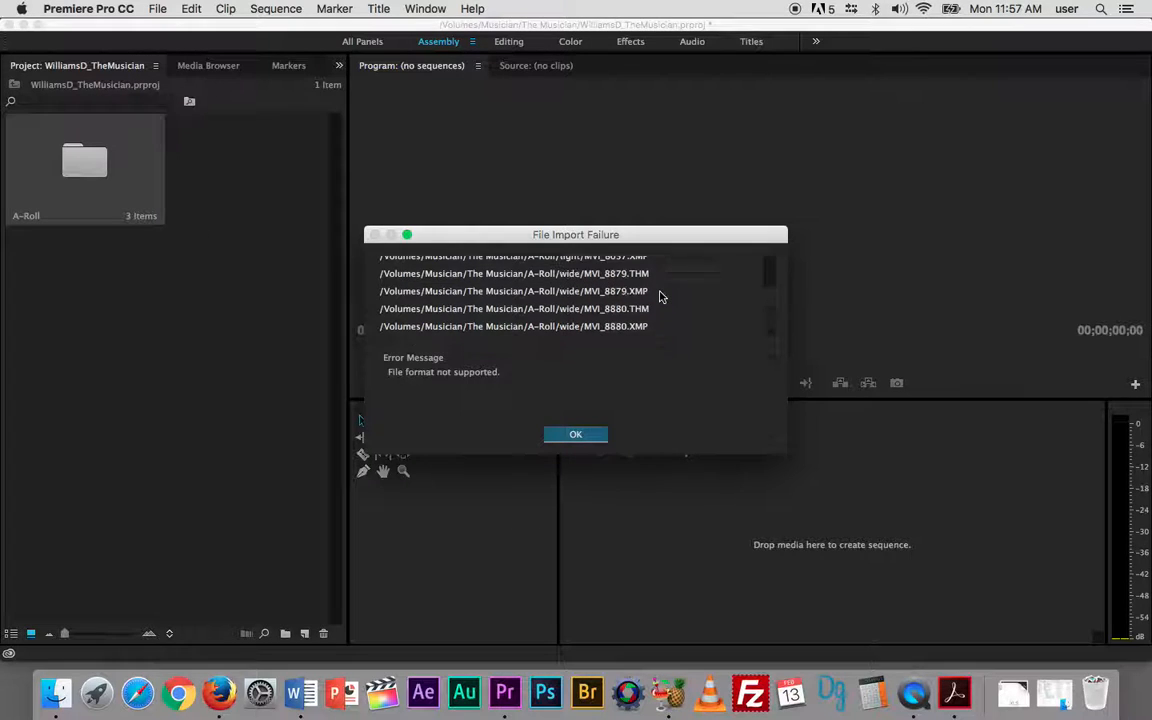
{"action": "scroll", "coordinate": [659, 297], "scroll_direction": "up", "scroll_amount": 4}
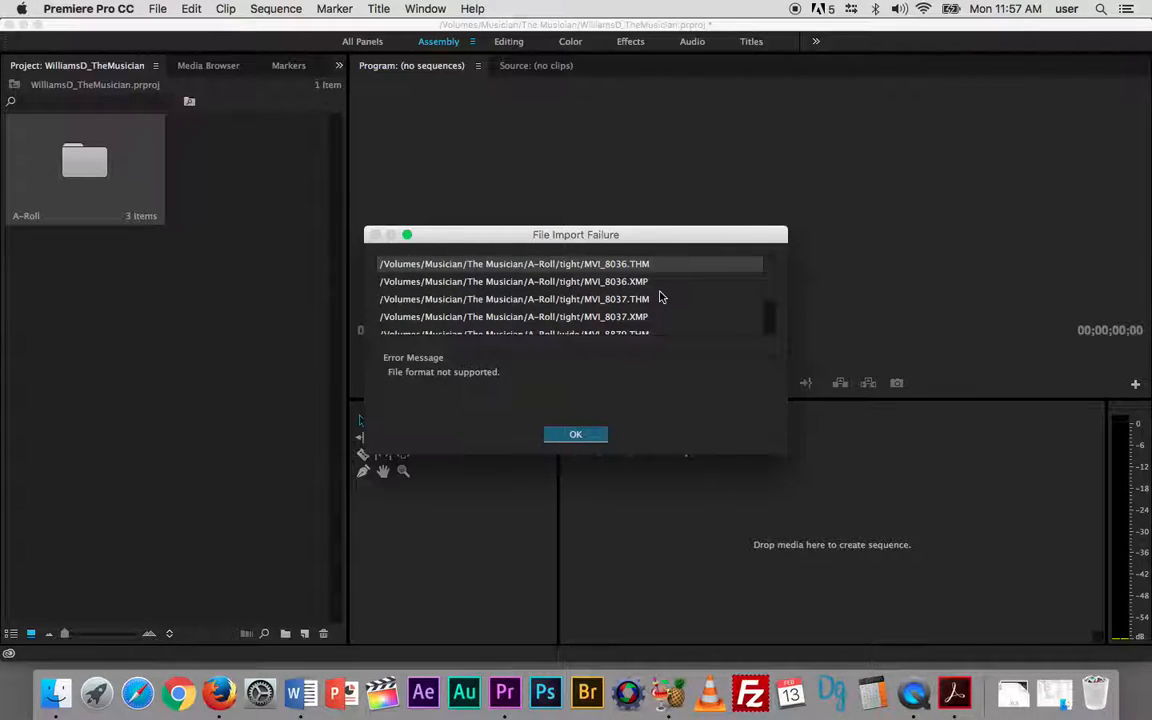
{"action": "left_click", "coordinate": [632, 283]}
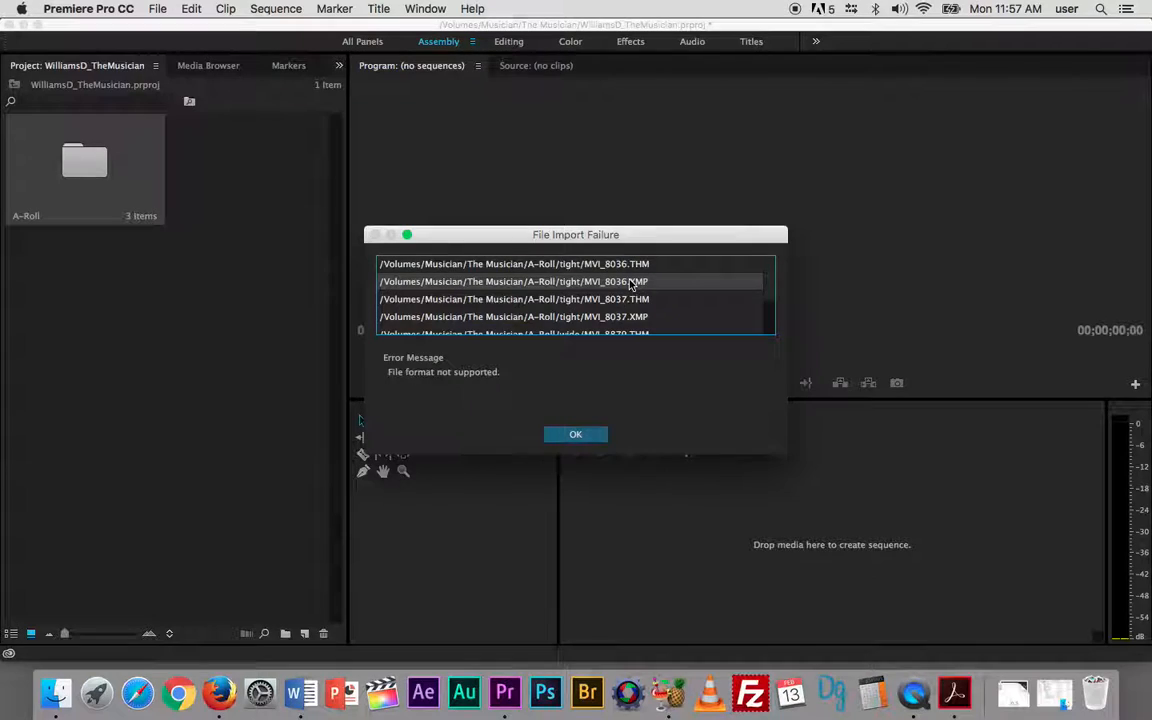
{"action": "left_click", "coordinate": [633, 300]}
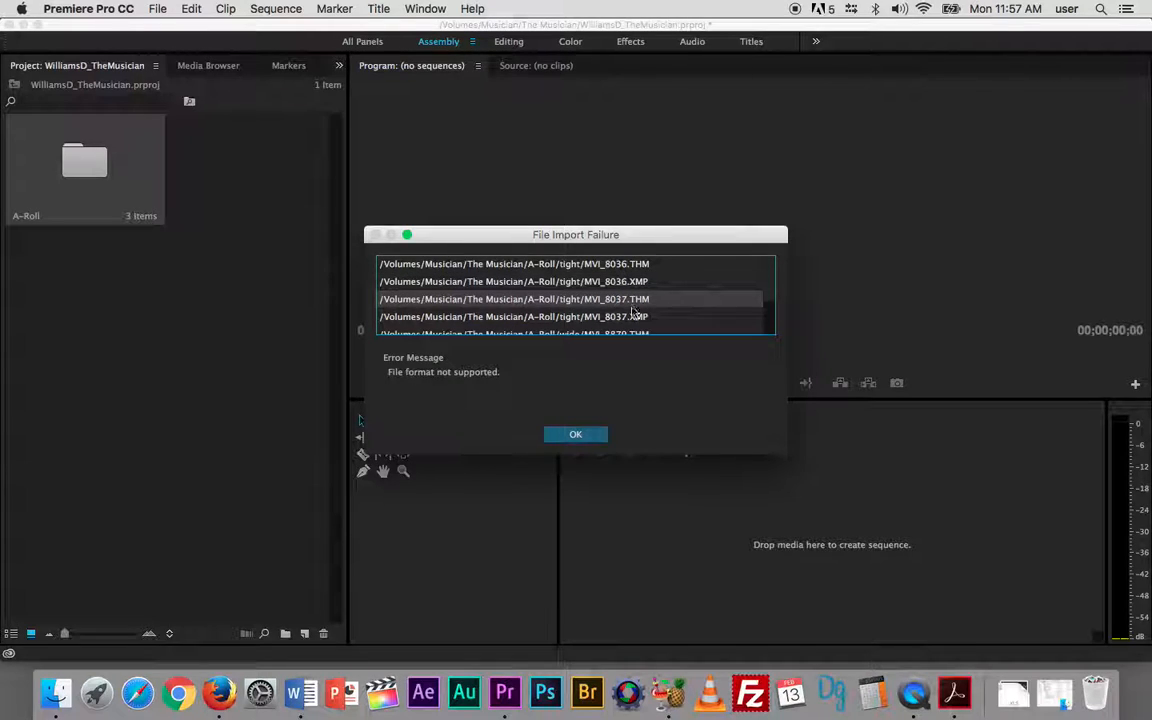
{"action": "left_click", "coordinate": [633, 314]}
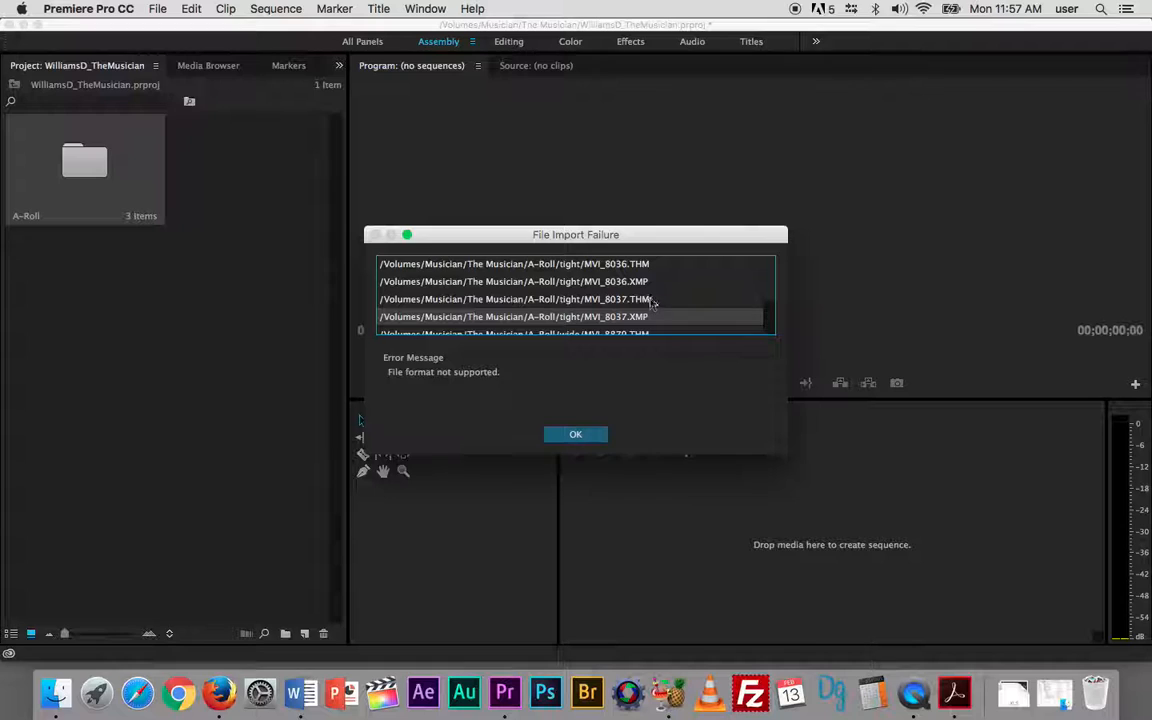
{"action": "scroll", "coordinate": [651, 301], "scroll_direction": "down", "scroll_amount": 2}
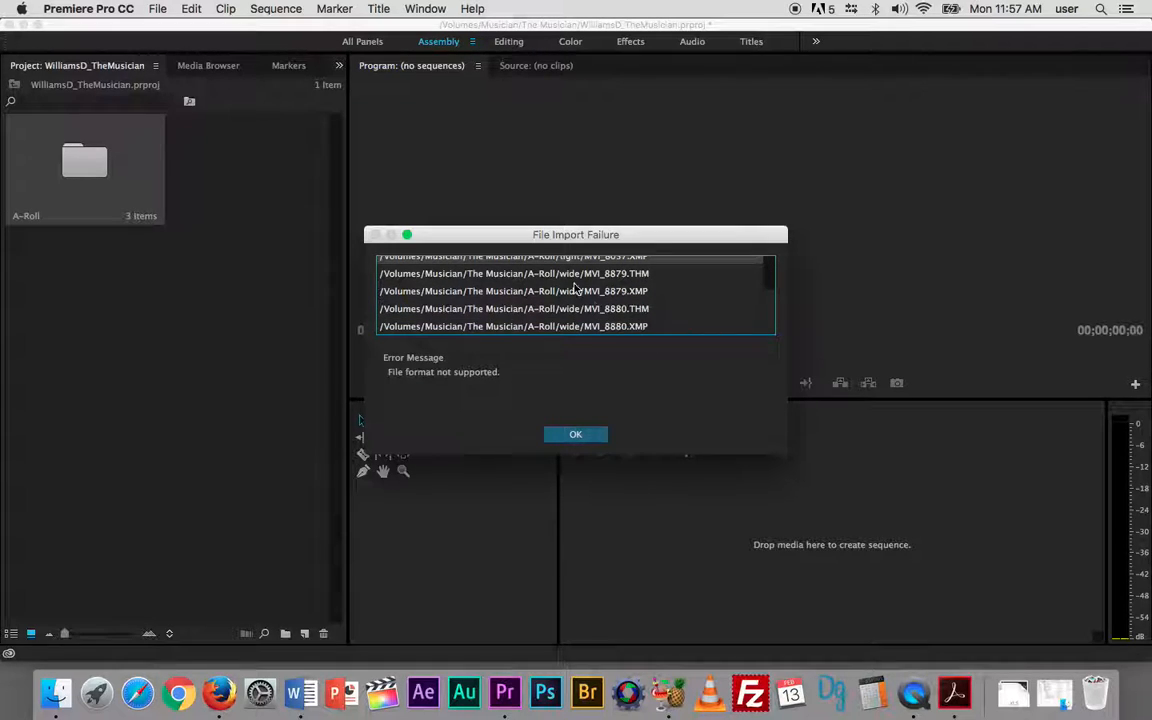
{"action": "left_click", "coordinate": [578, 435]}
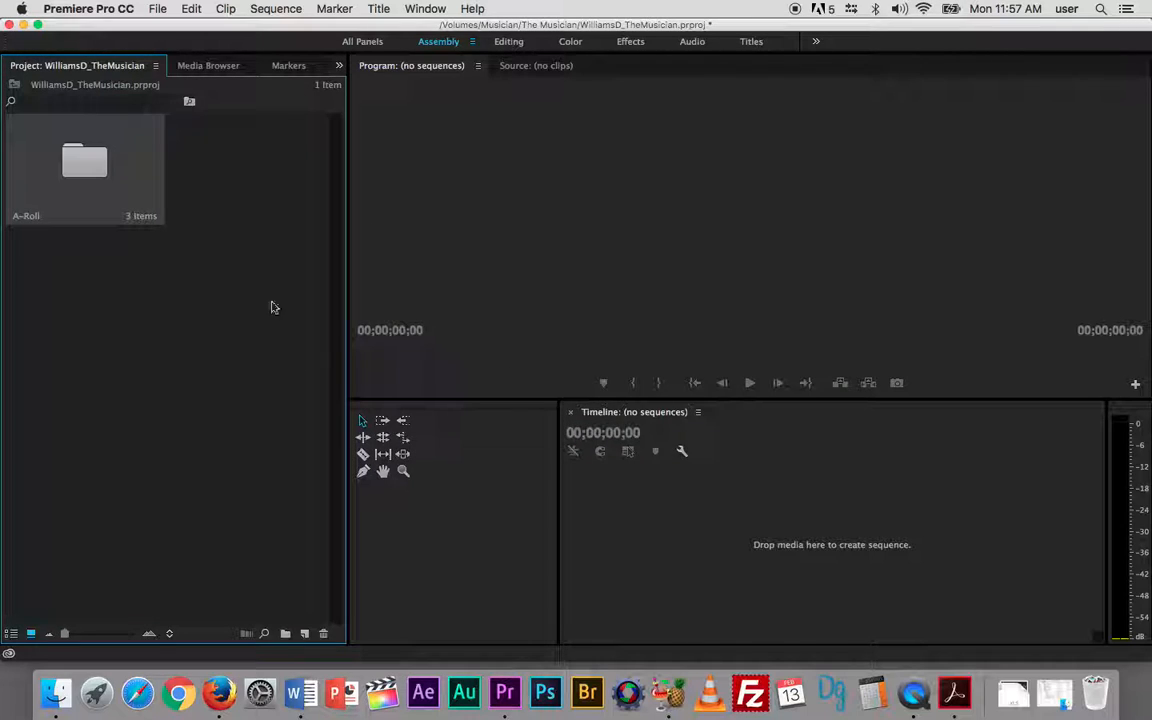
Import the B-Roll folder from The Musician folder on the Musician drive and dismiss the import failure report
{"action": "double_click", "coordinate": [250, 245]}
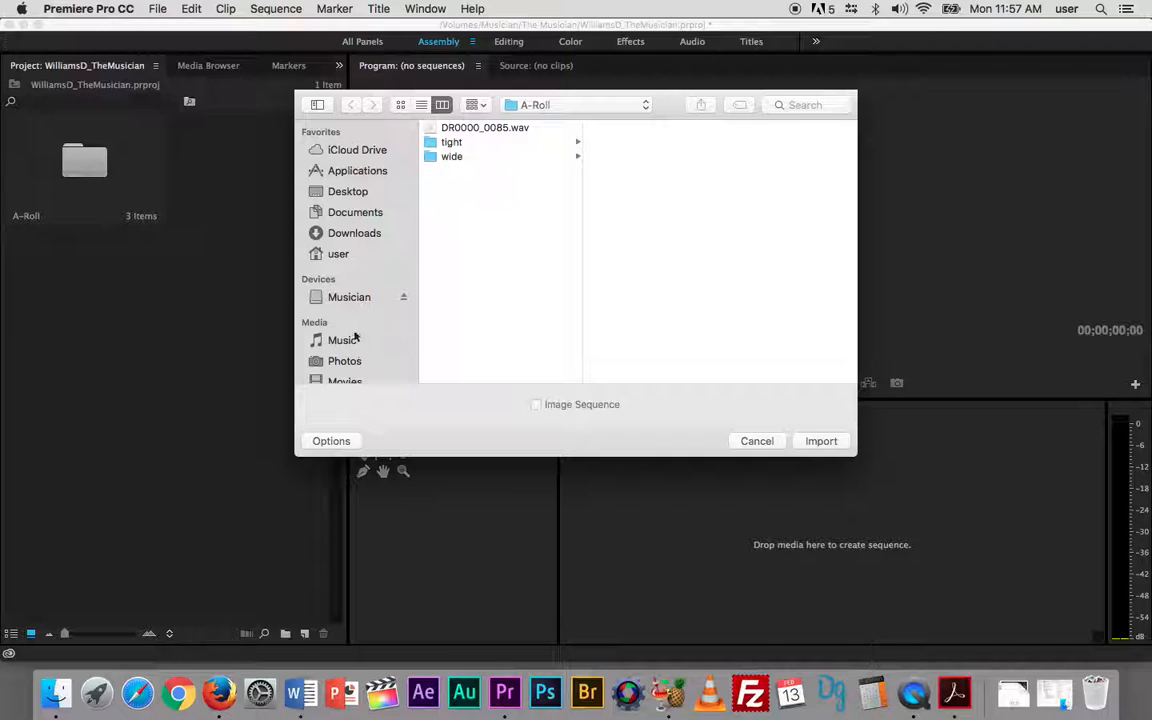
{"action": "left_click", "coordinate": [345, 297]}
{"action": "left_click", "coordinate": [489, 127]}
{"action": "left_click", "coordinate": [600, 141]}
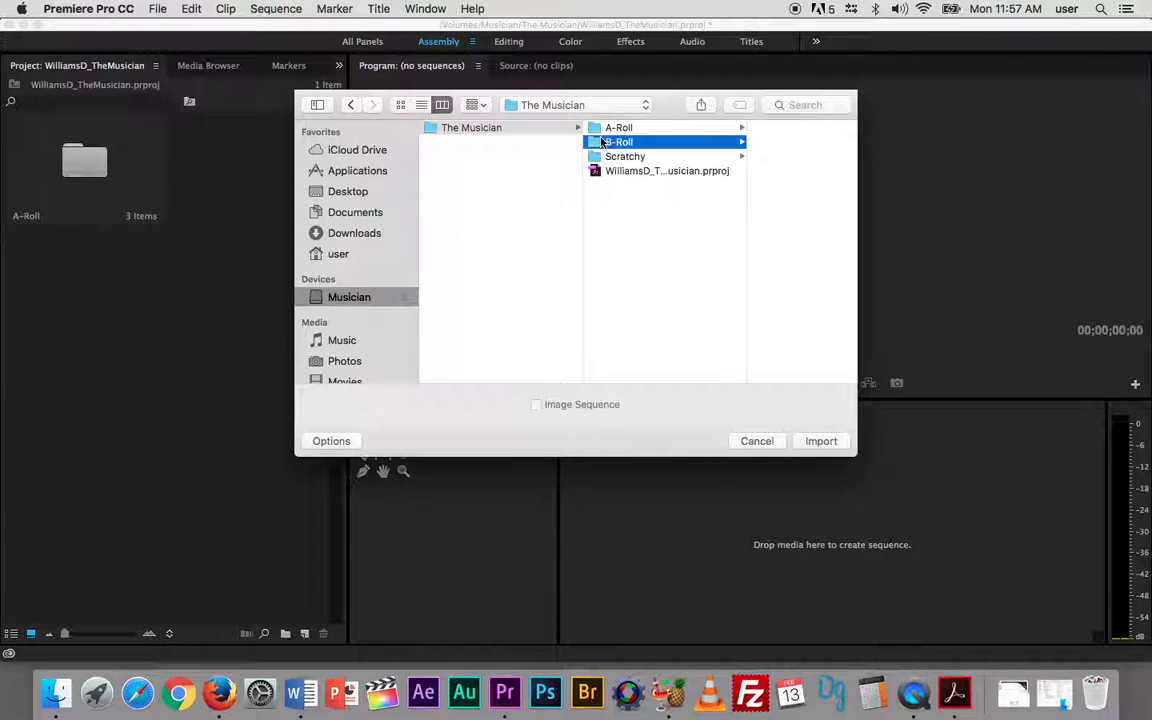
{"action": "left_click", "coordinate": [821, 440]}
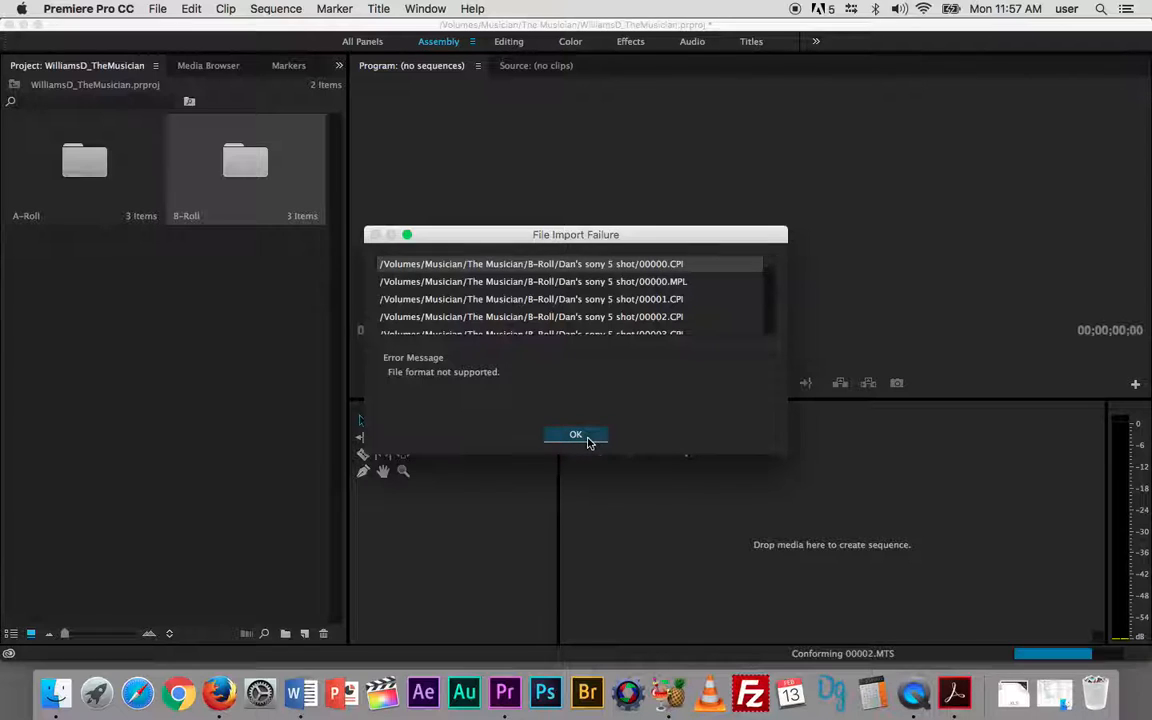
{"action": "left_click", "coordinate": [577, 435]}
{"action": "left_click", "coordinate": [137, 306]}
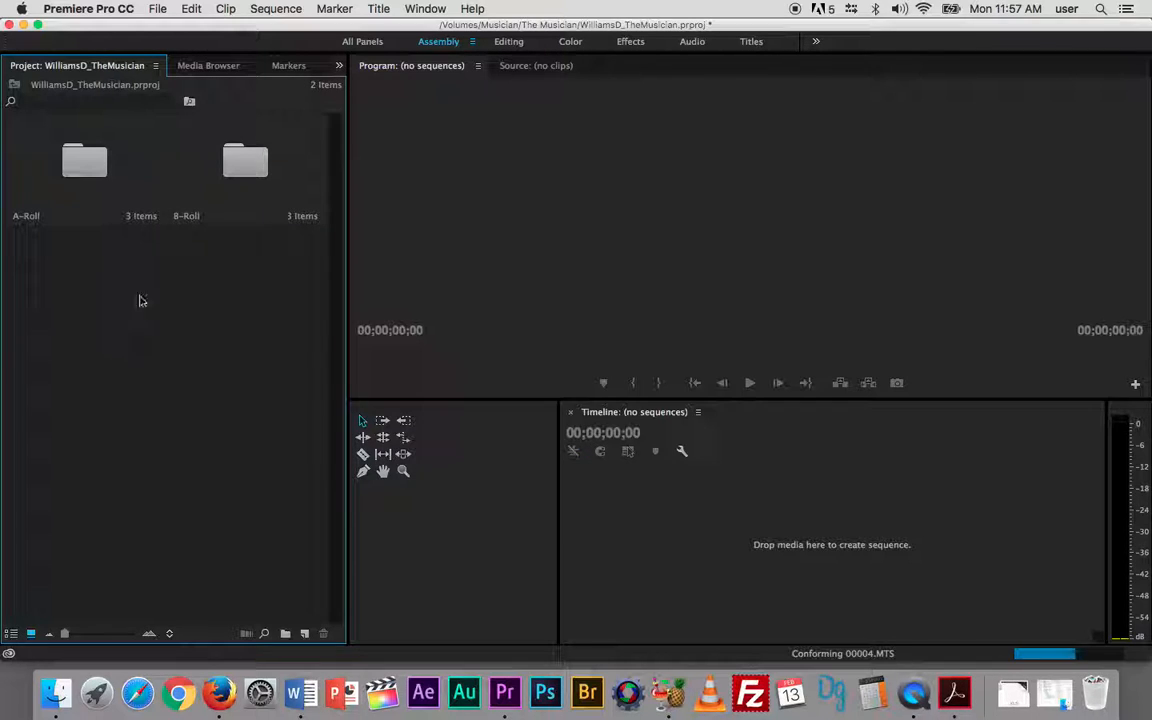
Open the B-Roll bin and look through the clips in its "song to be synched" and "random" bins
{"action": "double_click", "coordinate": [243, 161]}
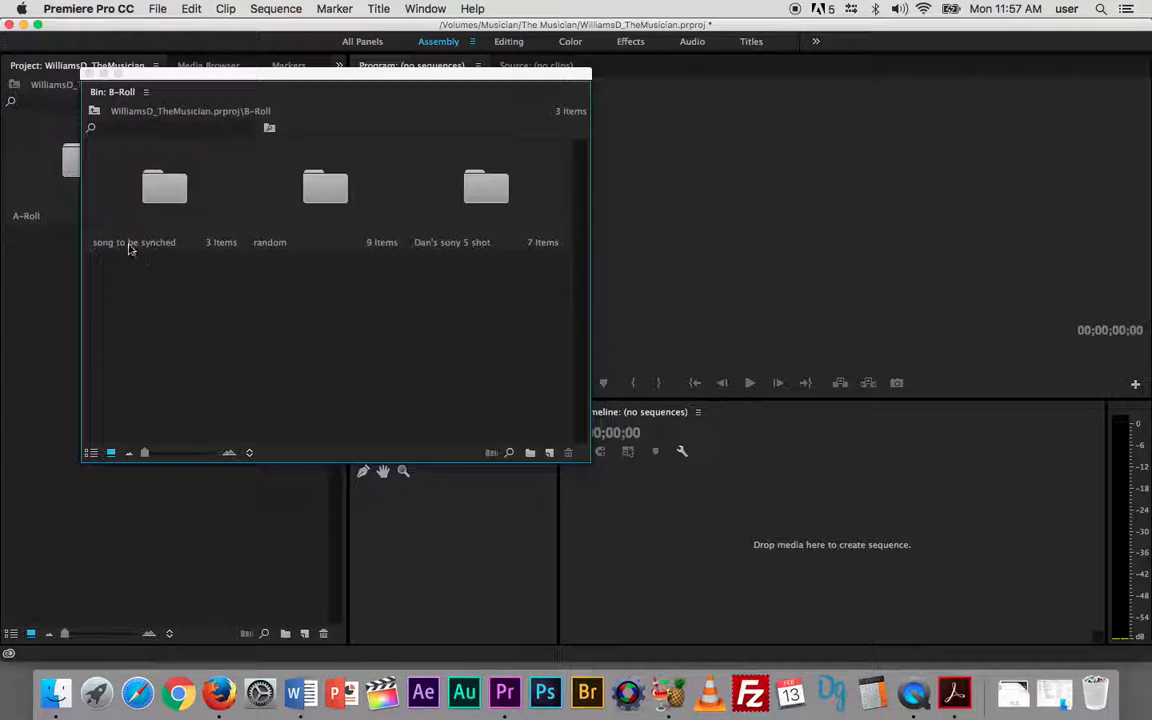
{"action": "double_click", "coordinate": [160, 192]}
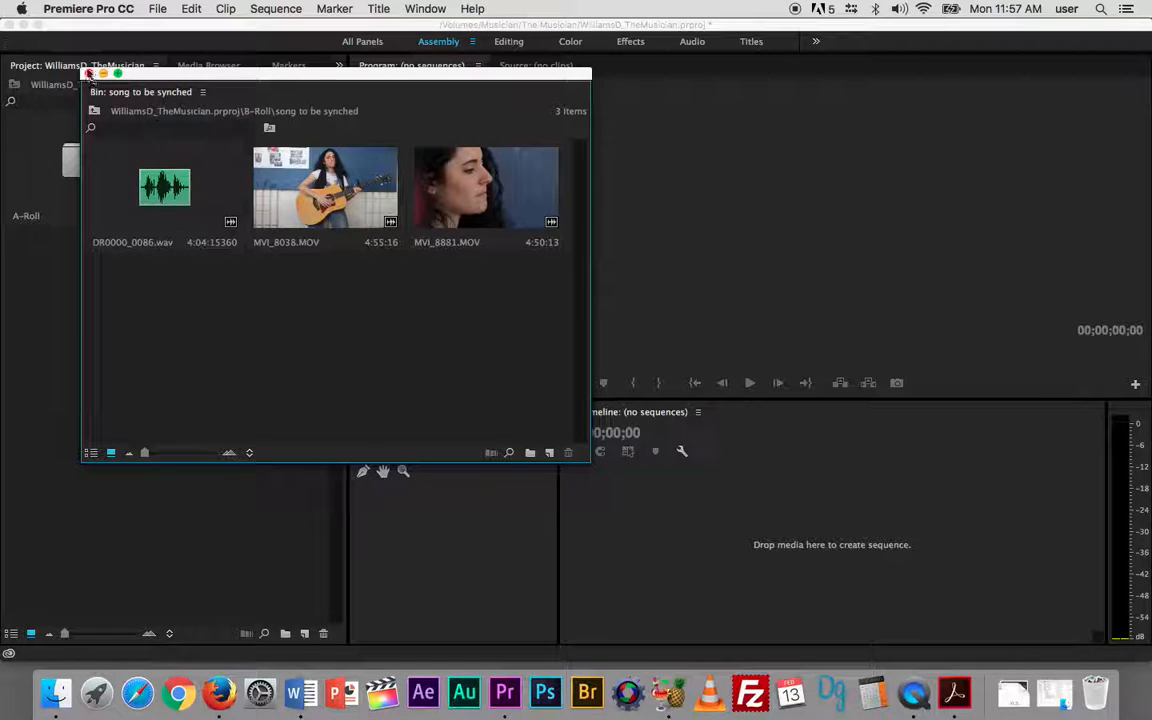
{"action": "left_click", "coordinate": [95, 110]}
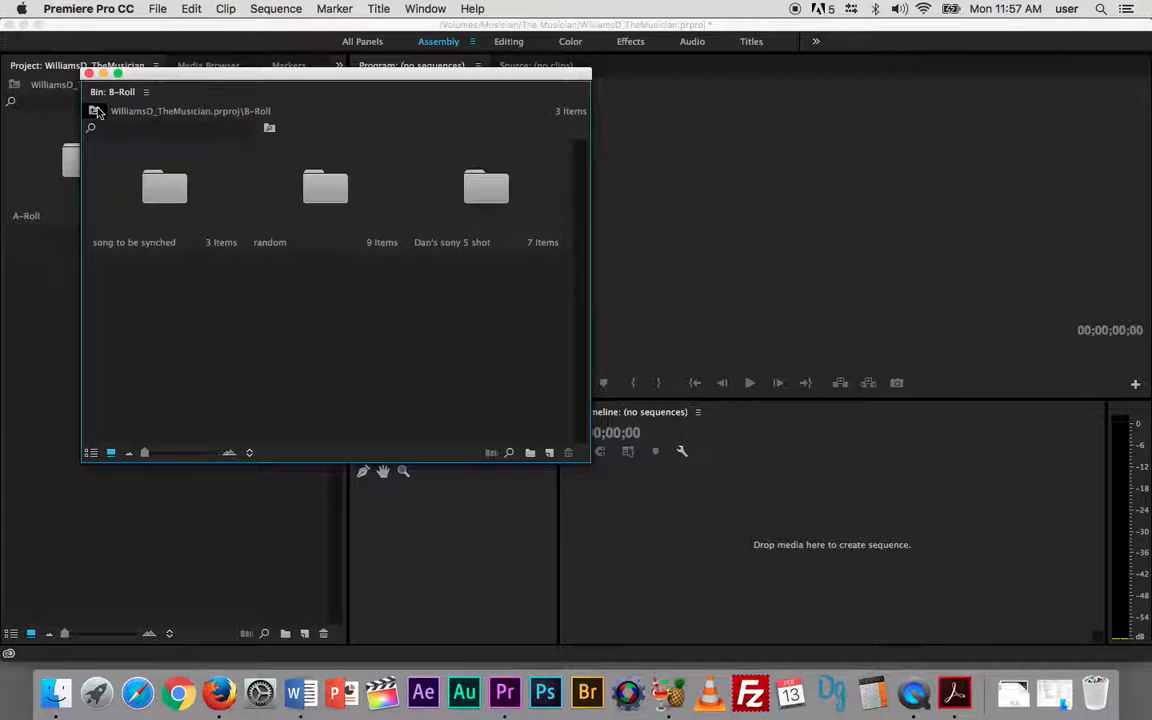
{"action": "double_click", "coordinate": [320, 192]}
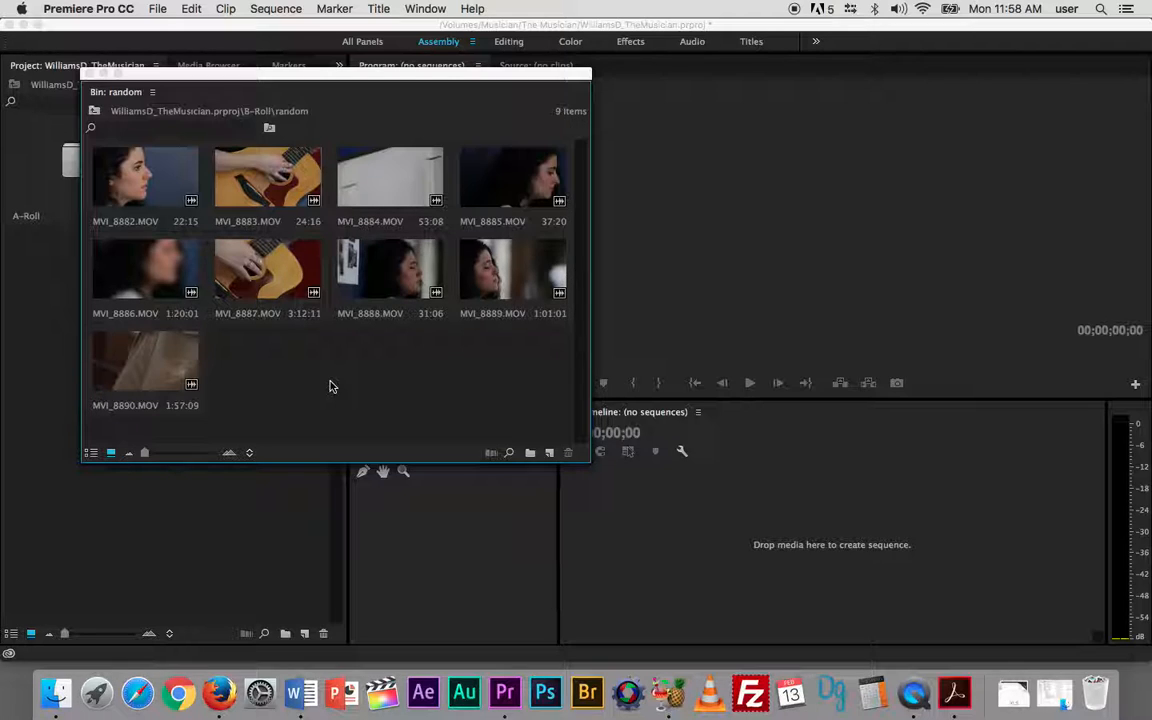
{"action": "left_click", "coordinate": [93, 111]}
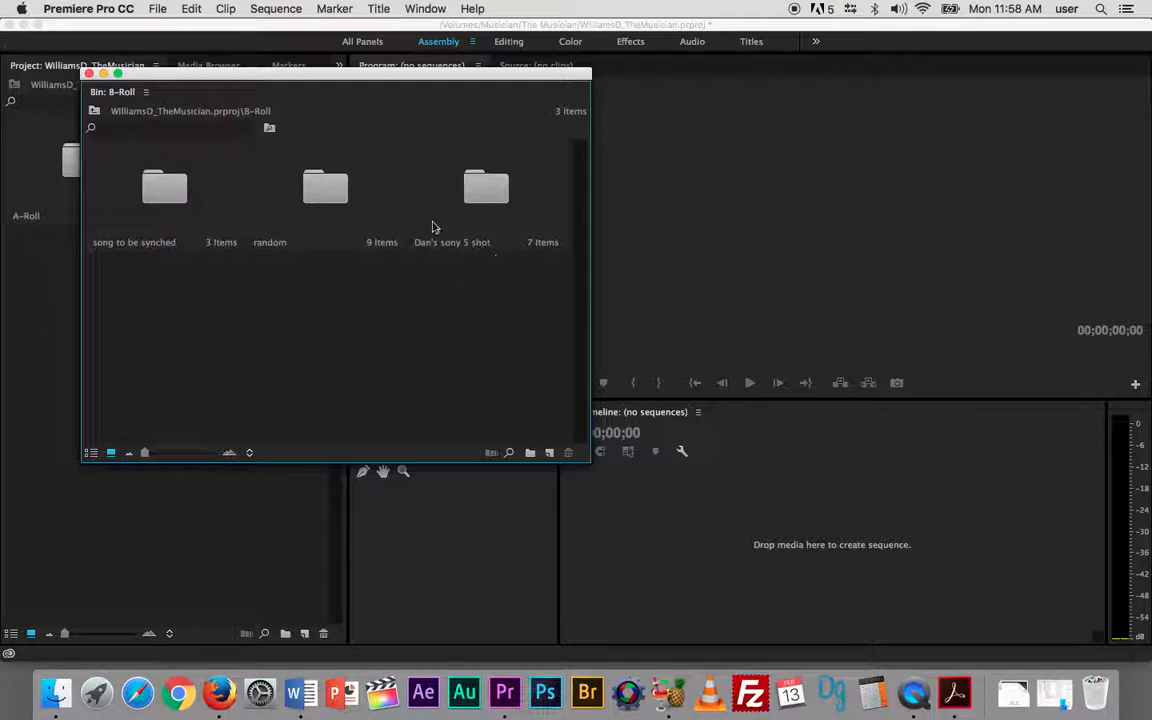
Delete the black clip 00000.MTS from the Sony 5 shot bin inside B-Roll
{"action": "double_click", "coordinate": [488, 189]}
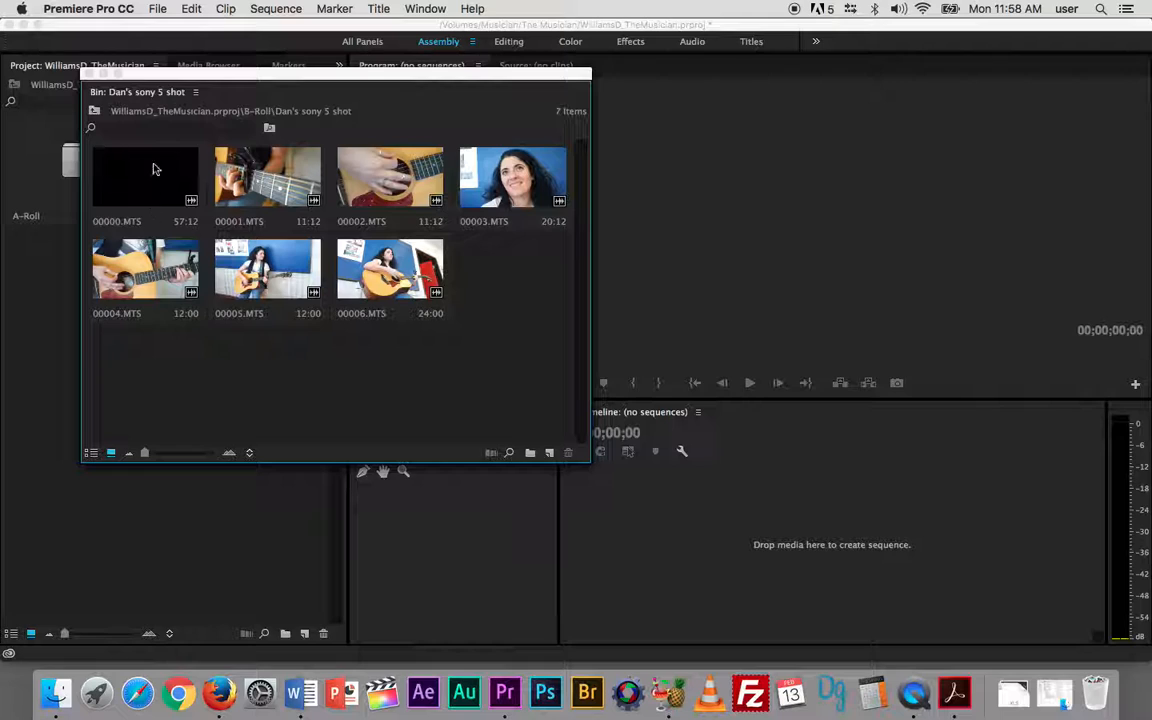
{"action": "left_click", "coordinate": [141, 177]}
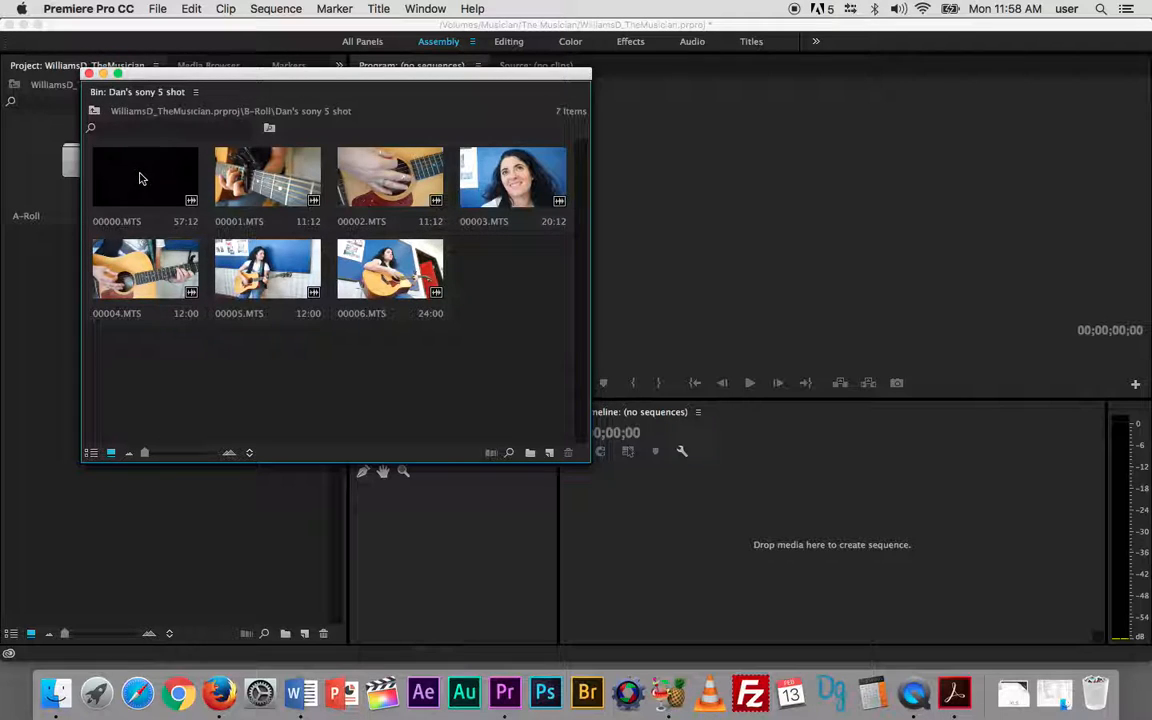
{"action": "left_click", "coordinate": [138, 185]}
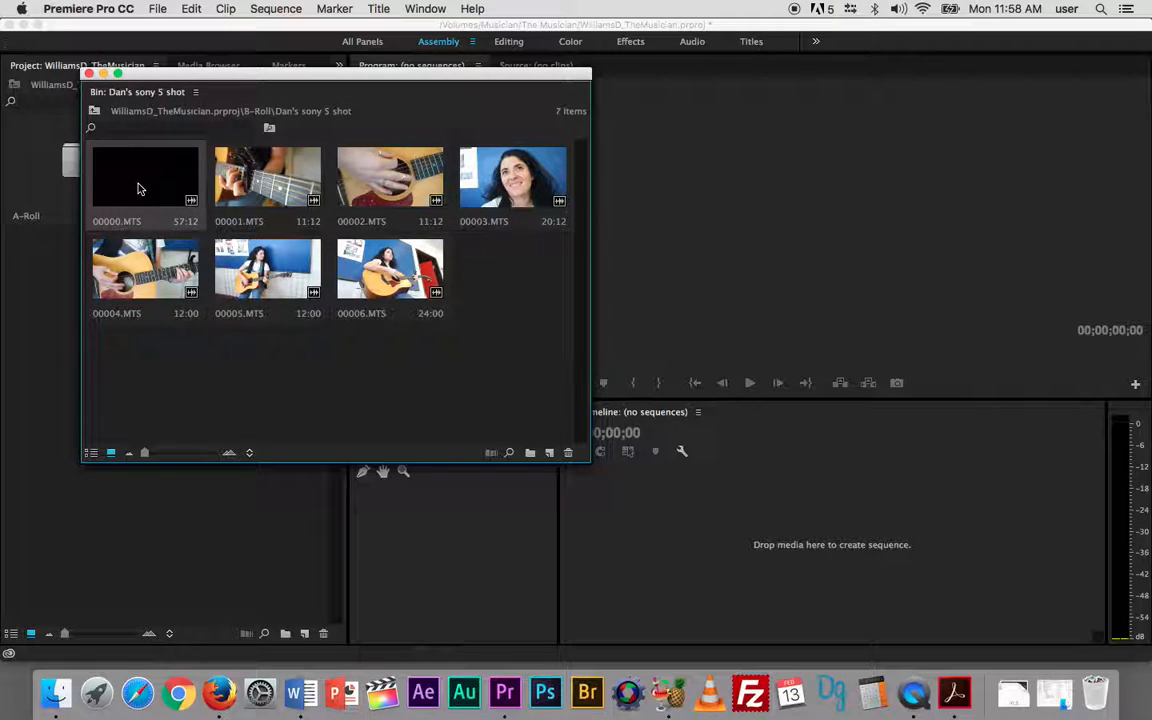
{"action": "key", "text": "Delete"}
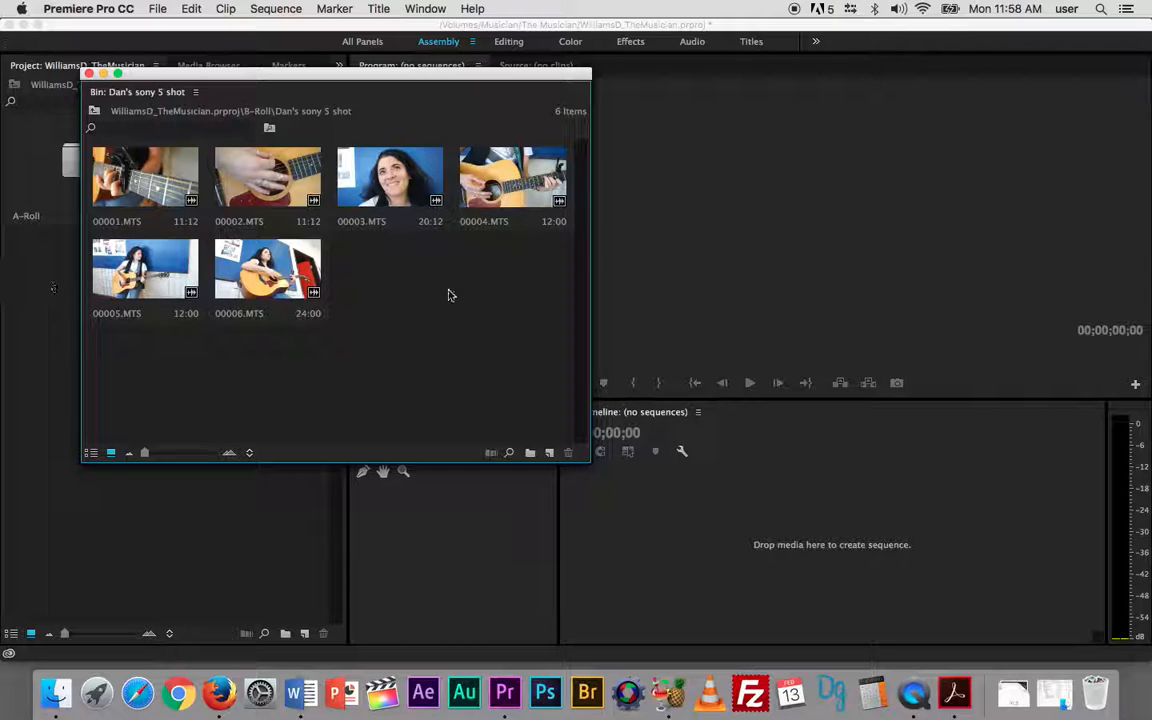
Load 00001.MTS into the Source monitor, then uncover the preview by moving the clip bin window aside and closing the B-Roll bin window
{"action": "left_click", "coordinate": [148, 178]}
{"action": "double_click", "coordinate": [148, 178]}
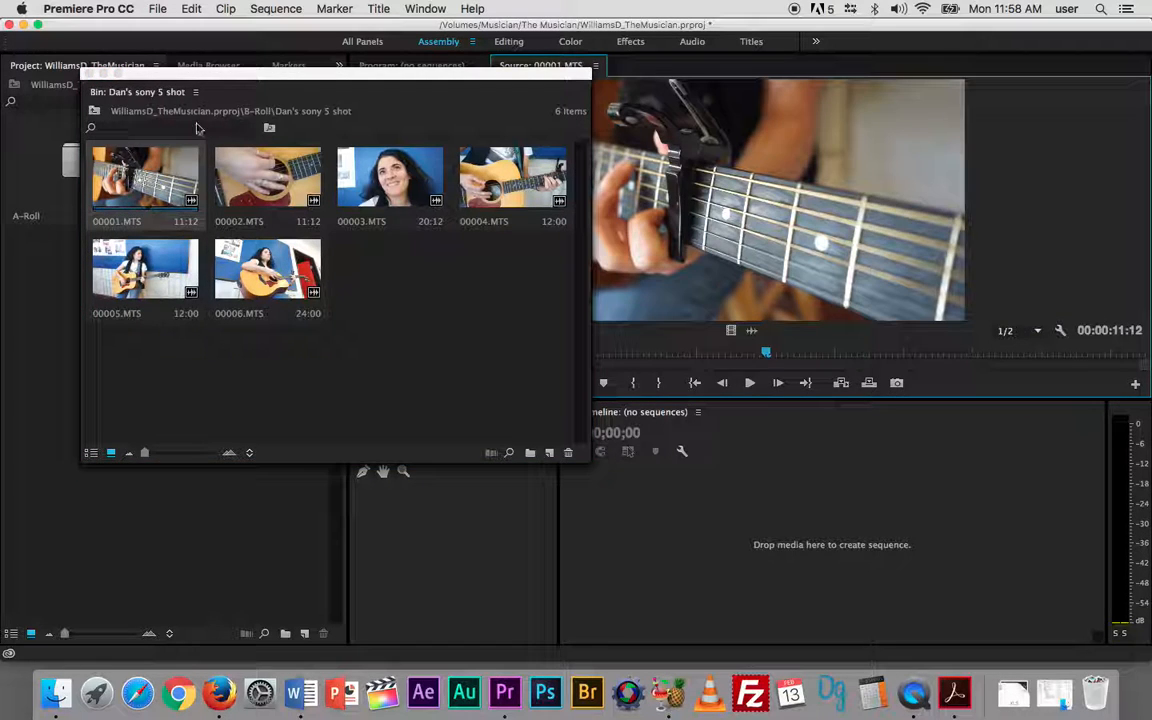
{"action": "left_click_drag", "start_coordinate": [398, 72], "coordinate": [265, 188]}
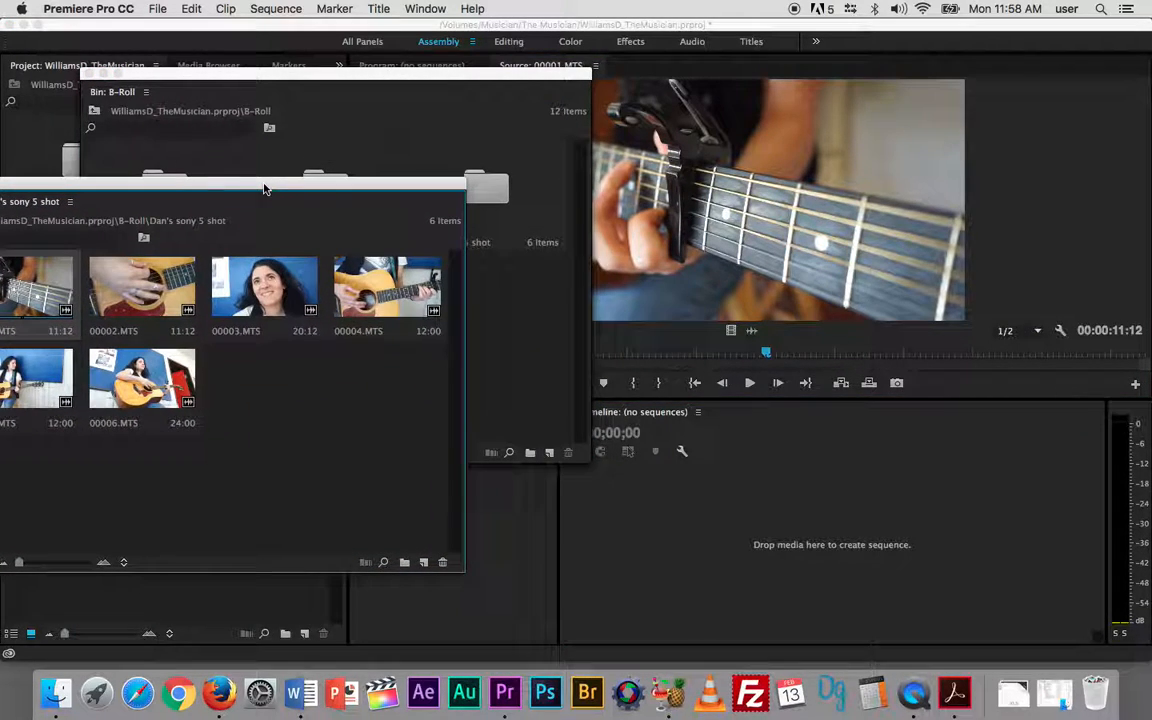
{"action": "left_click", "coordinate": [78, 82]}
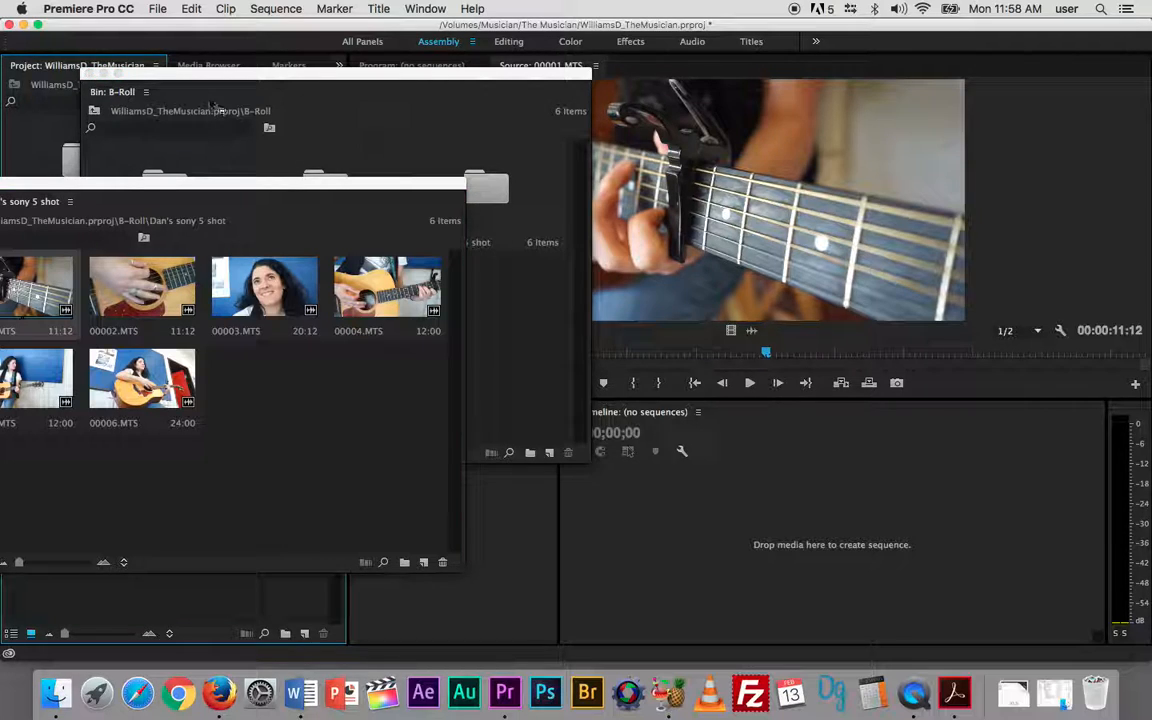
{"action": "left_click", "coordinate": [88, 76]}
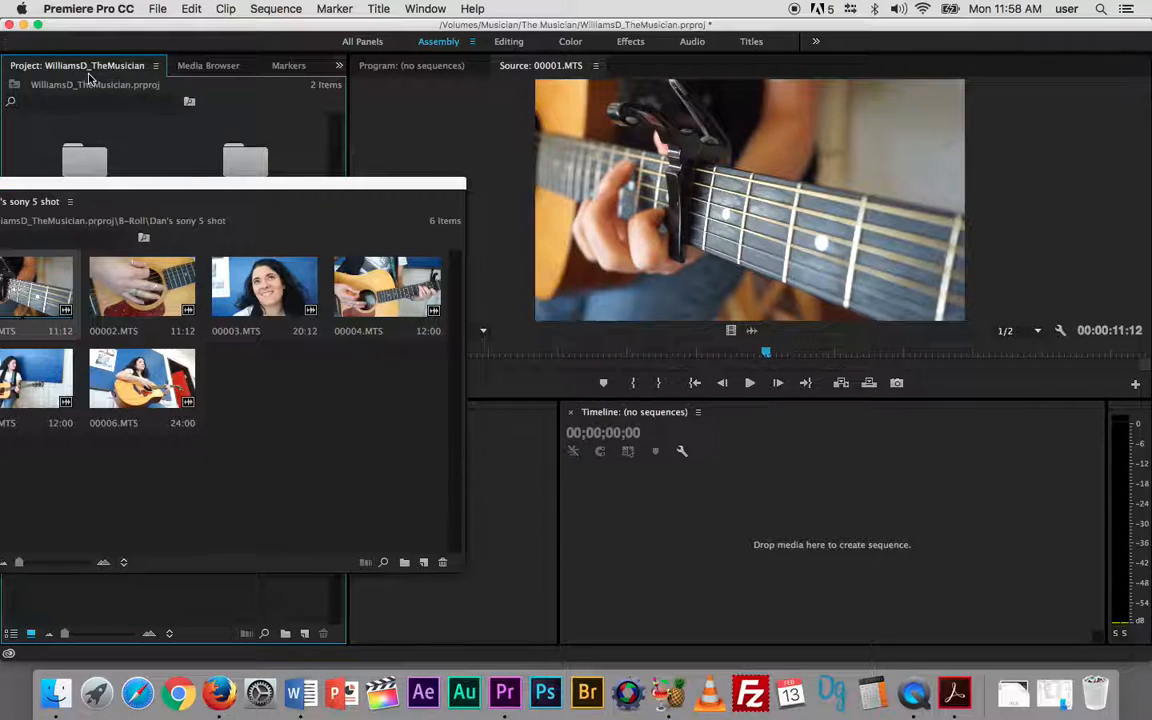
Play 00001.MTS in the Source monitor, and replay it from near the start of the clip
{"action": "left_click", "coordinate": [751, 383]}
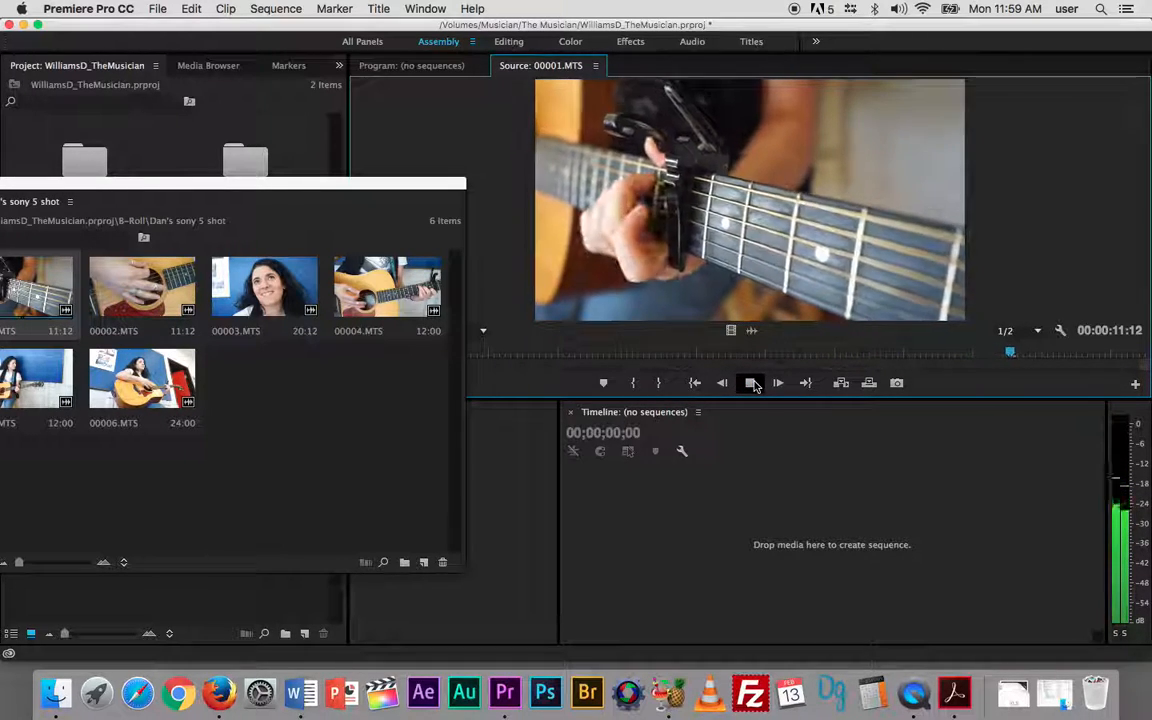
{"action": "left_click", "coordinate": [752, 383]}
{"action": "left_click", "coordinate": [522, 352]}
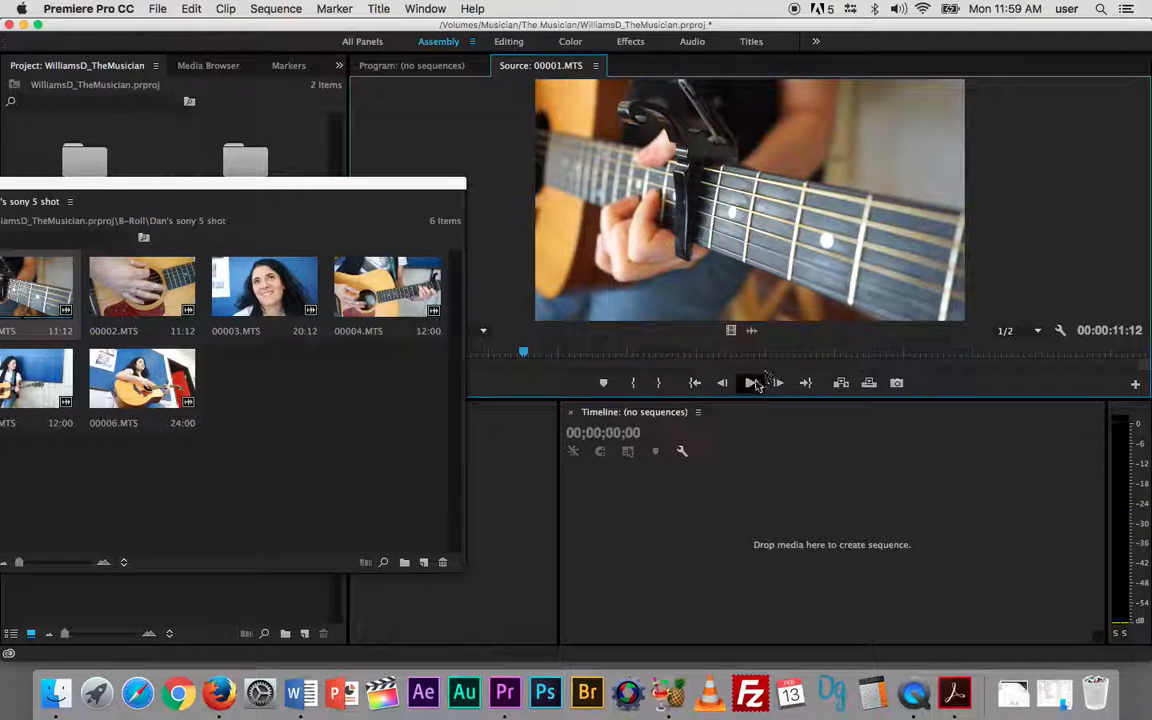
{"action": "left_click", "coordinate": [749, 382]}
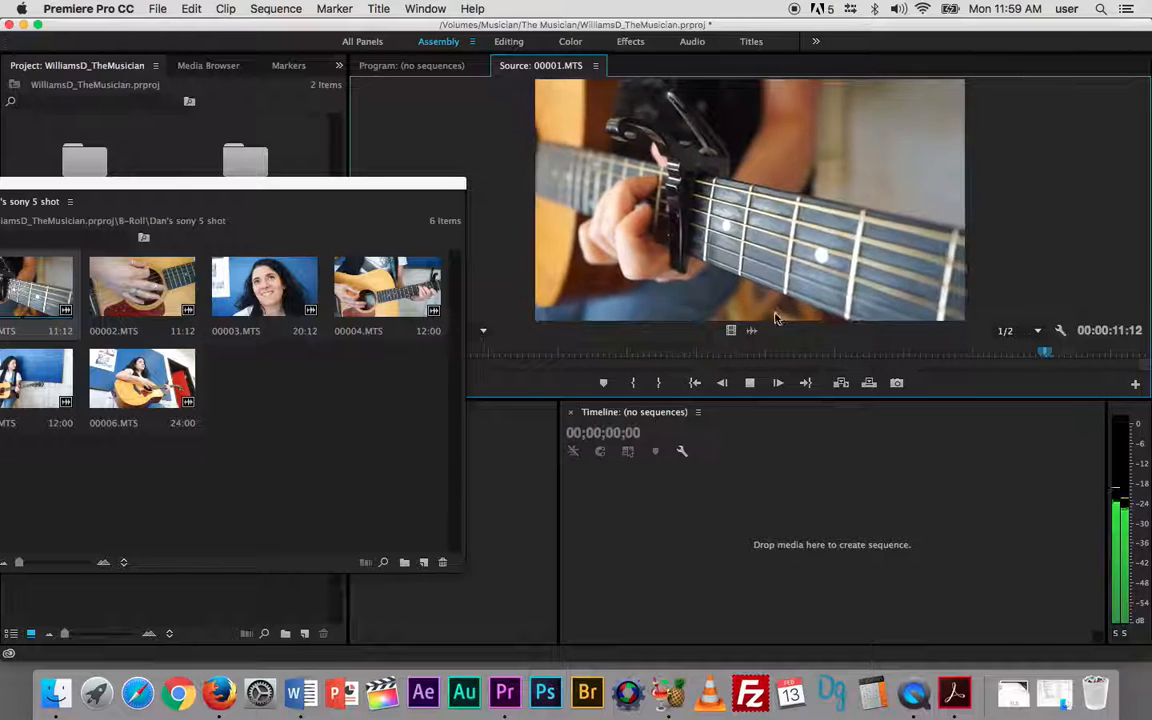
Move the Sony 5 shot bin window back up, load 00002.MTS into the Source monitor and preview part of it
{"action": "left_click_drag", "start_coordinate": [200, 185], "coordinate": [230, 72]}
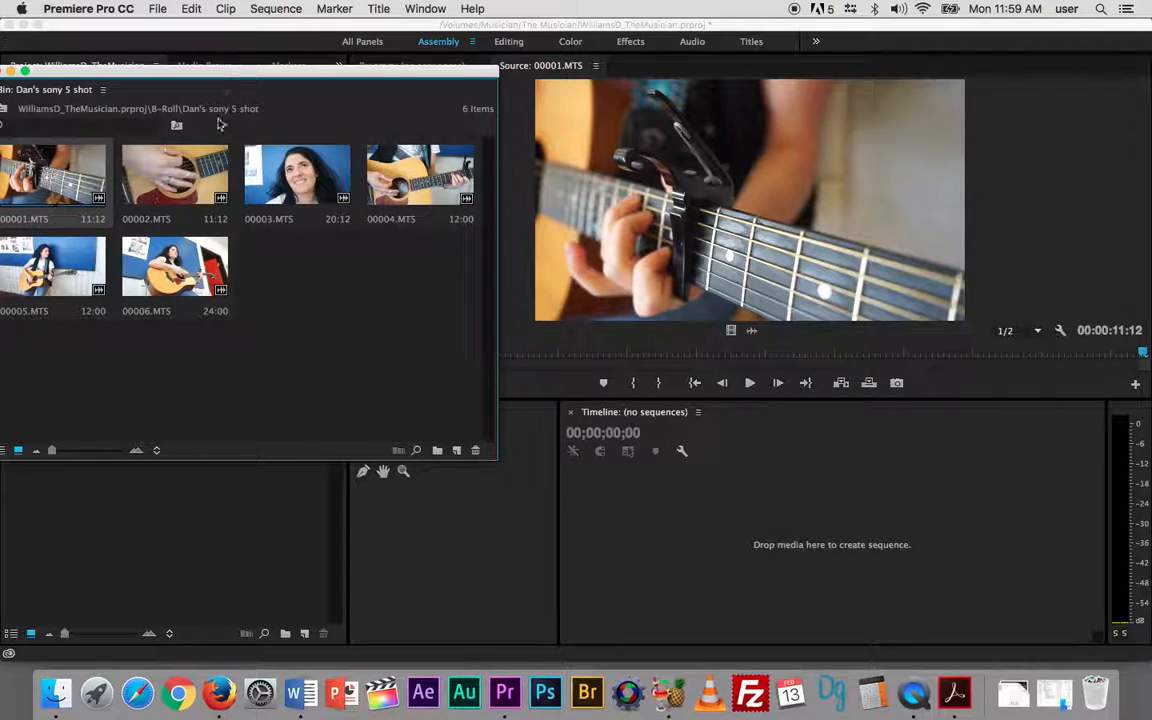
{"action": "double_click", "coordinate": [162, 172]}
{"action": "left_click", "coordinate": [750, 383]}
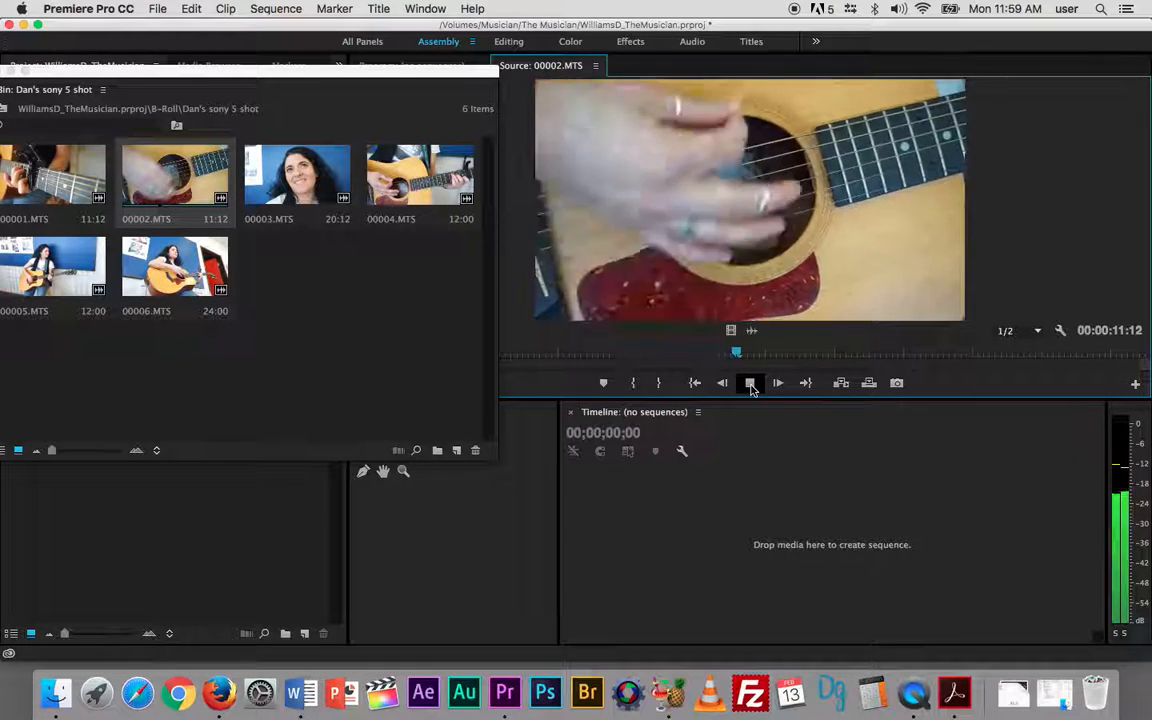
{"action": "left_click", "coordinate": [751, 386]}
Close the Sony 5 shot bin window and narrow the Tools panel to a single column to widen the Timeline
{"action": "left_click_drag", "start_coordinate": [38, 68], "coordinate": [205, 74]}
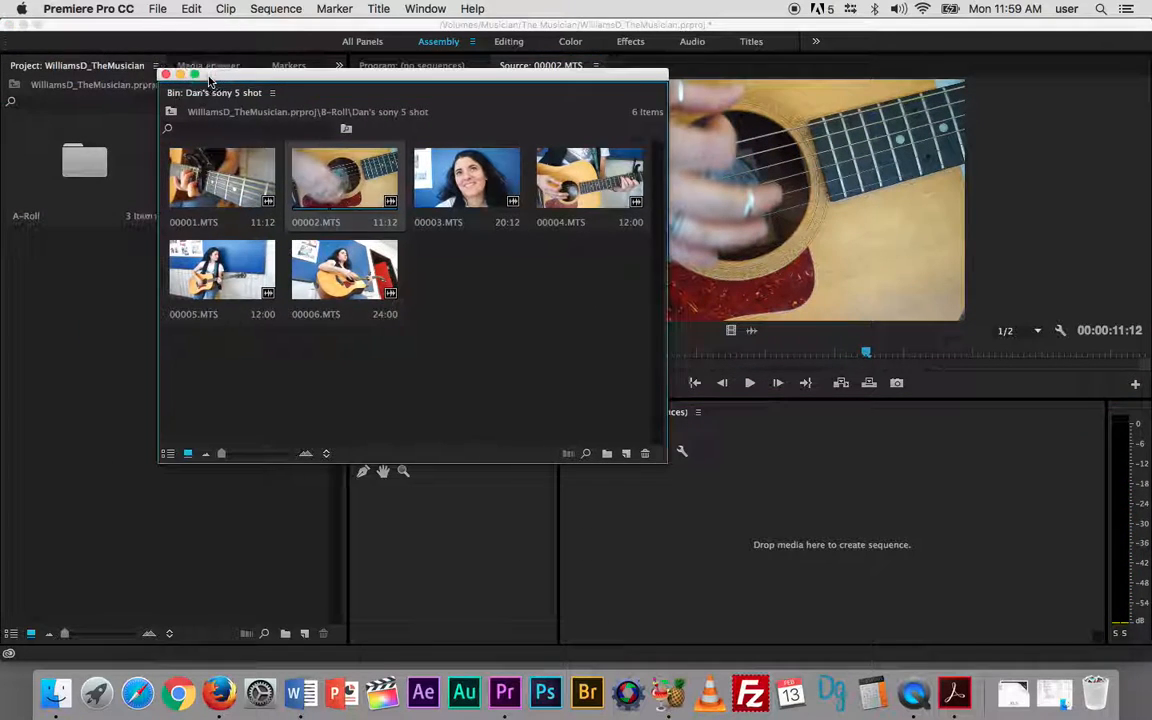
{"action": "left_click", "coordinate": [163, 74]}
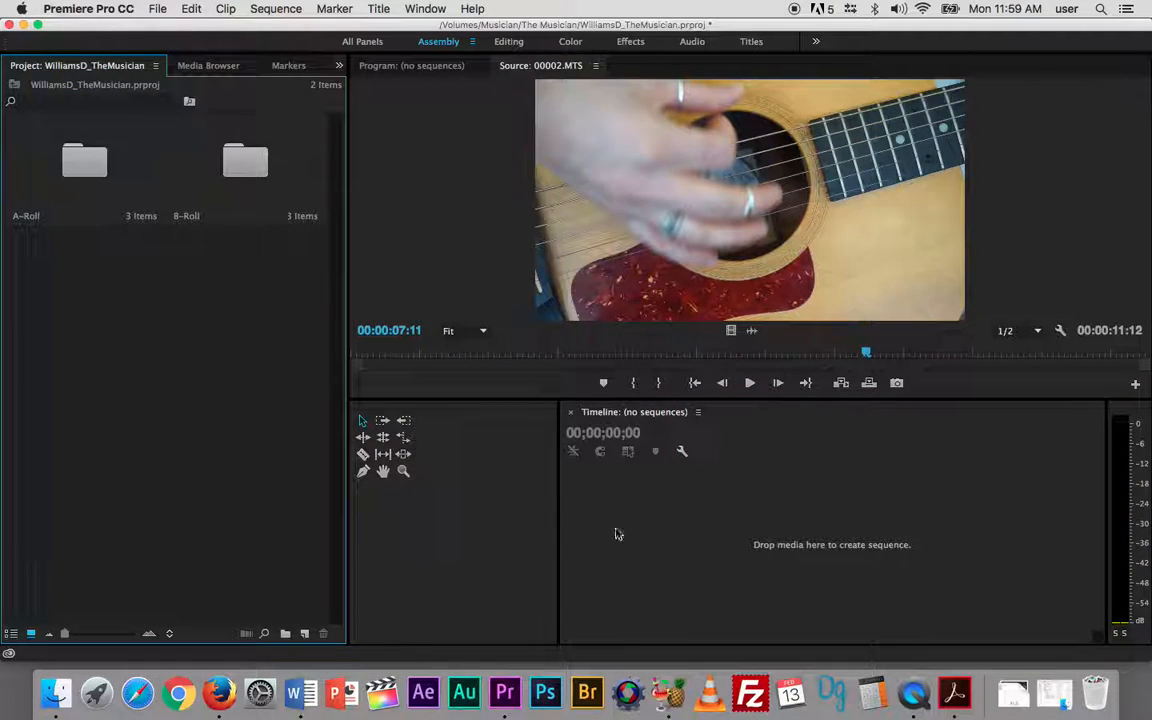
{"action": "left_click_drag", "start_coordinate": [558, 463], "coordinate": [373, 500]}
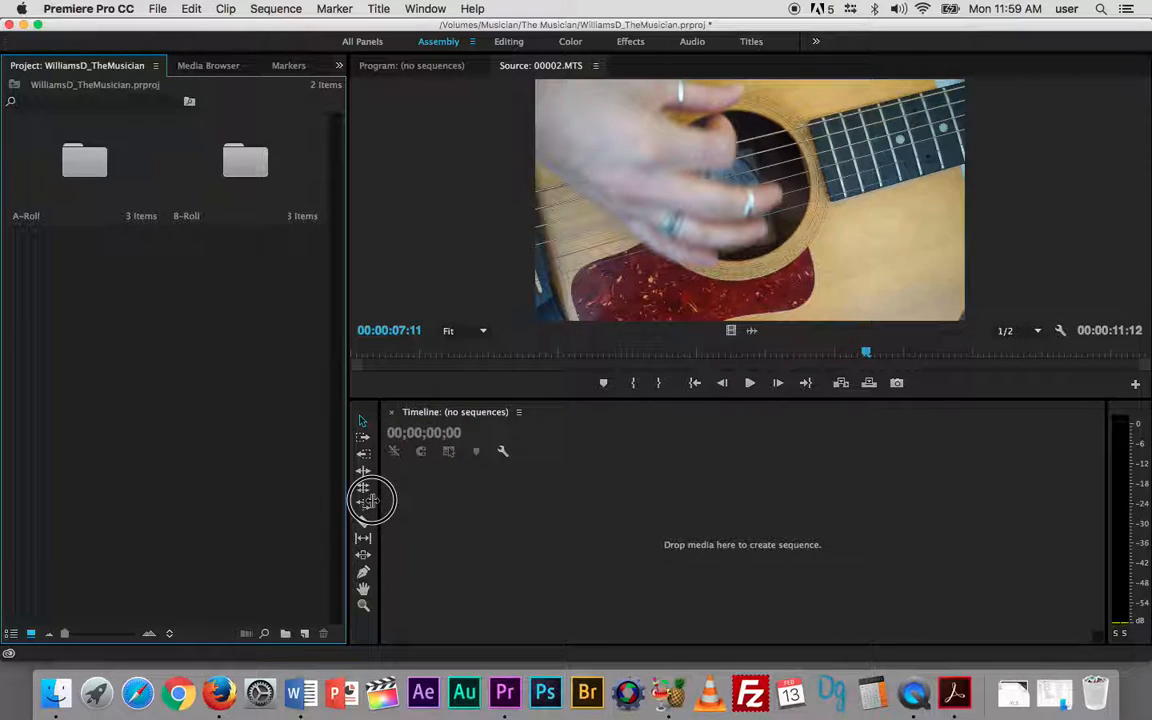